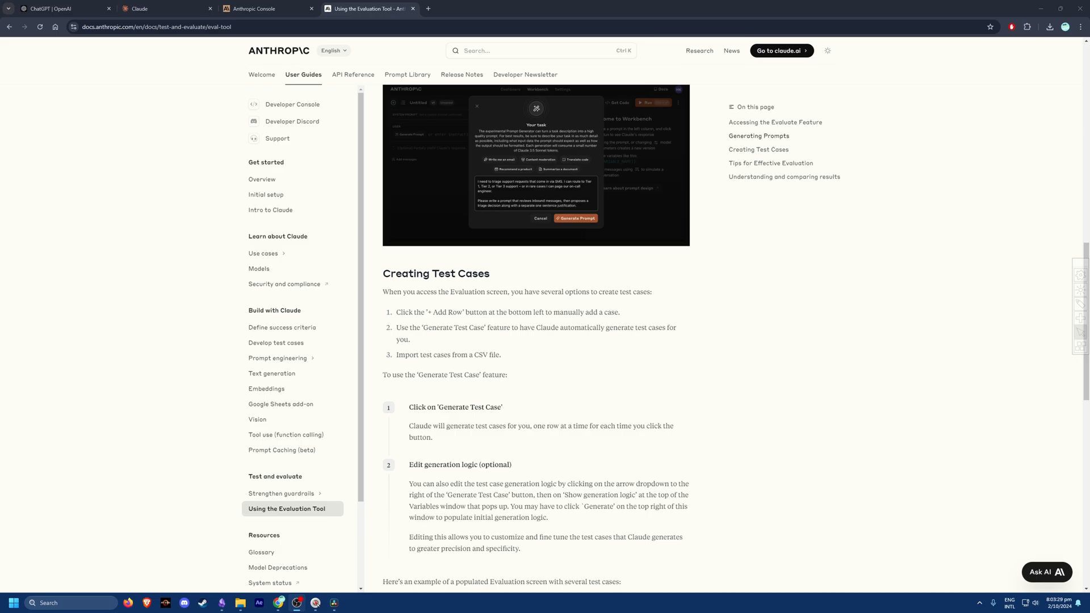
# Step: Switch to the Anthropic Console, view its dashboard options and return to the Workbench
pyautogui.click(264, 13)
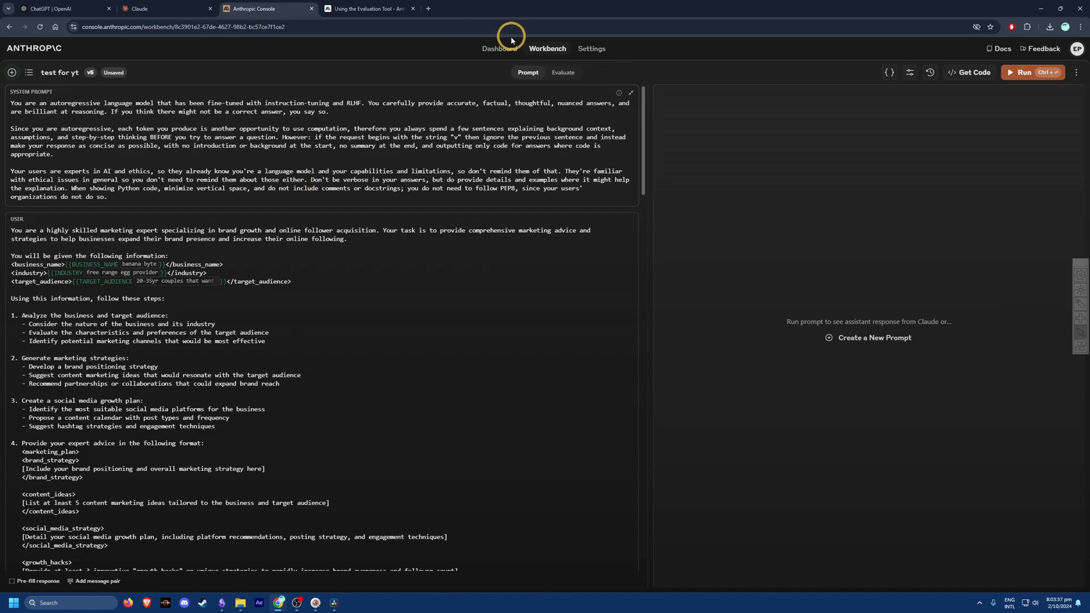
pyautogui.click(491, 50)
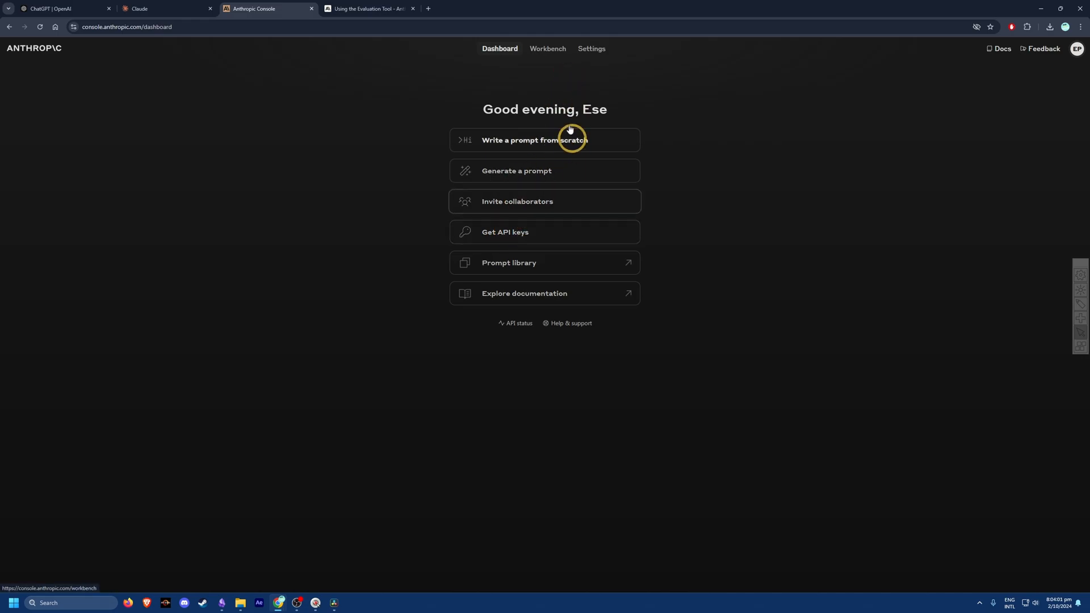
pyautogui.click(542, 51)
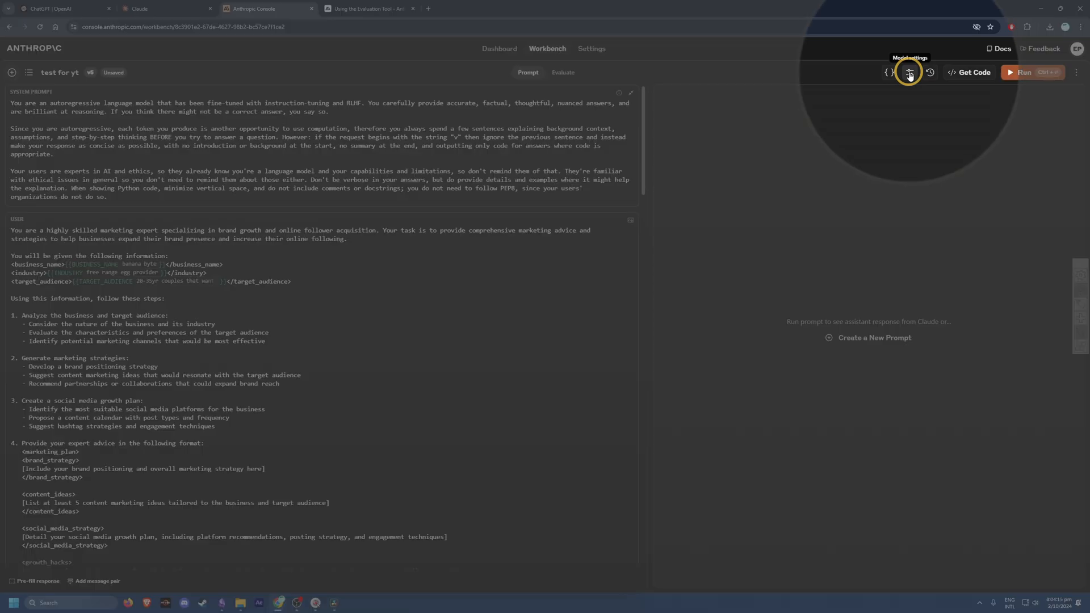
# Step: Examine the prompt's model settings, including the selectable Claude models, and close them without changes
pyautogui.click(910, 74)
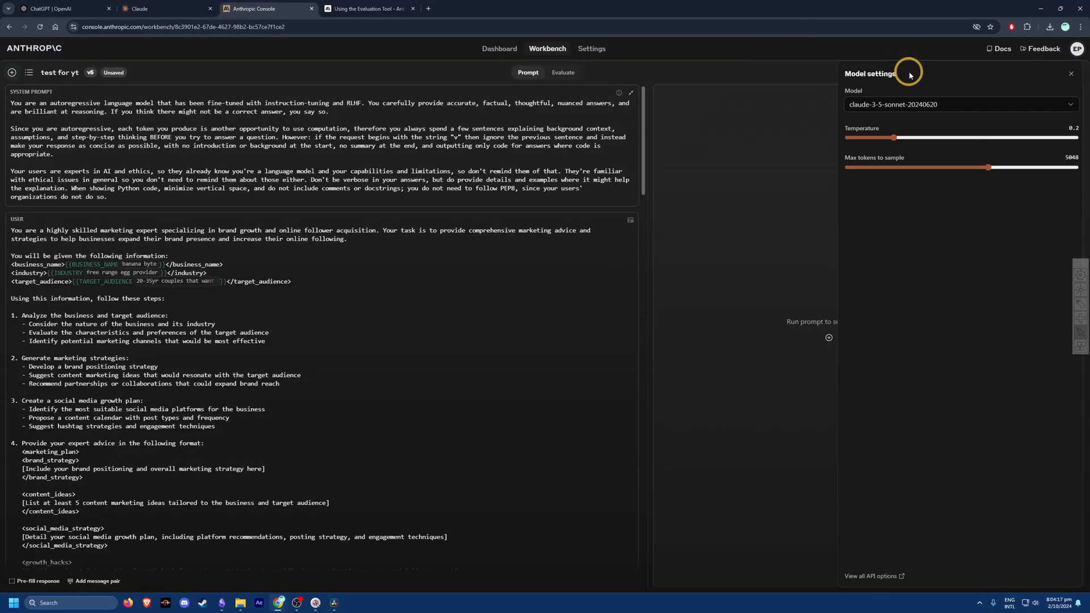
pyautogui.click(960, 104)
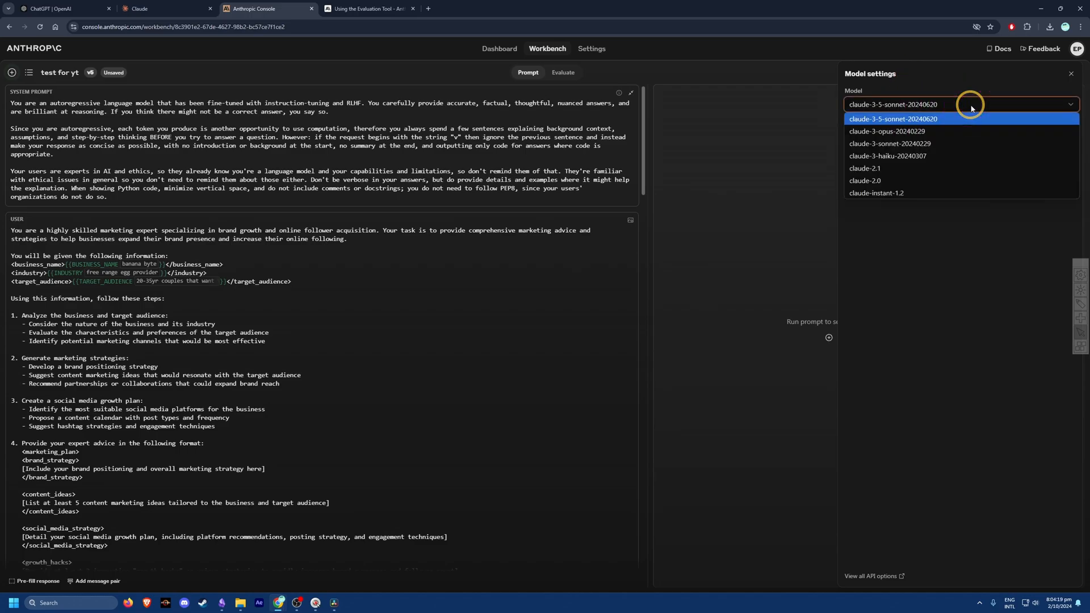
pyautogui.click(986, 103)
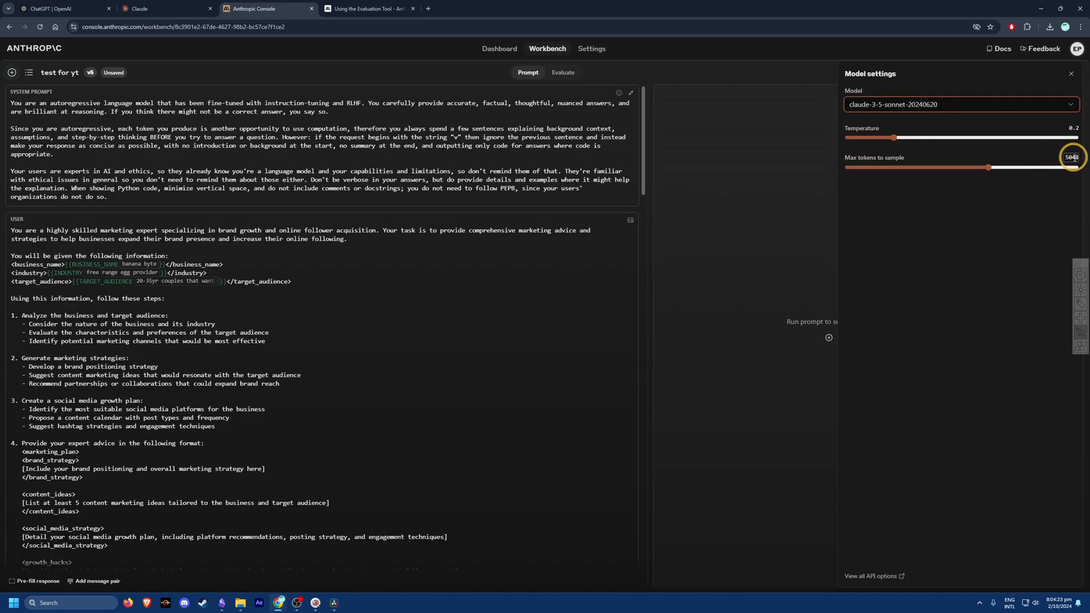
pyautogui.click(1071, 73)
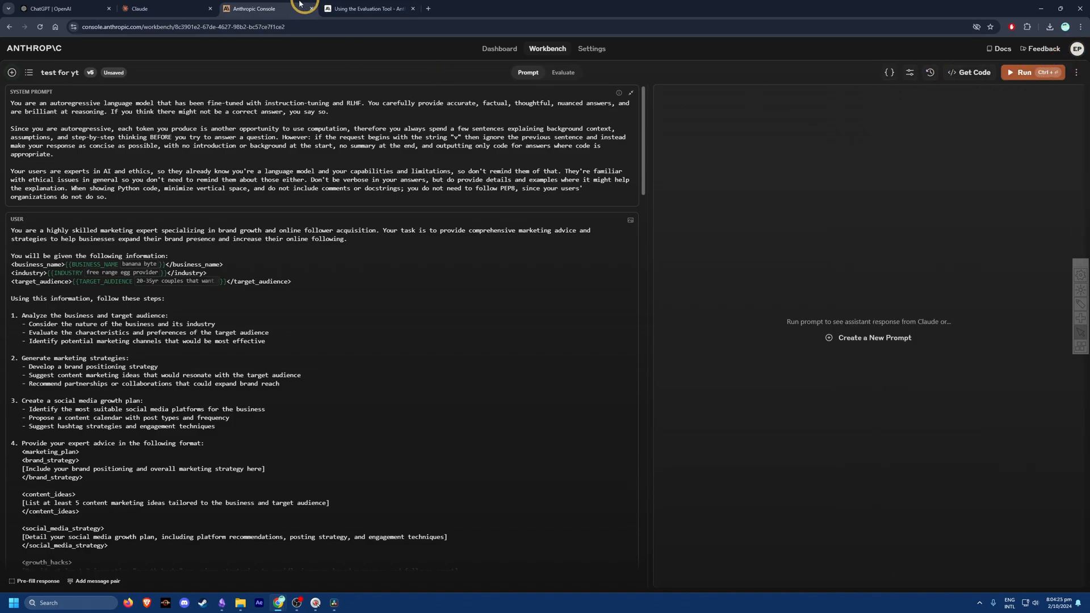
# Step: Look at the new-chat page in Claude and go back to the Anthropic Console
pyautogui.click(153, 4)
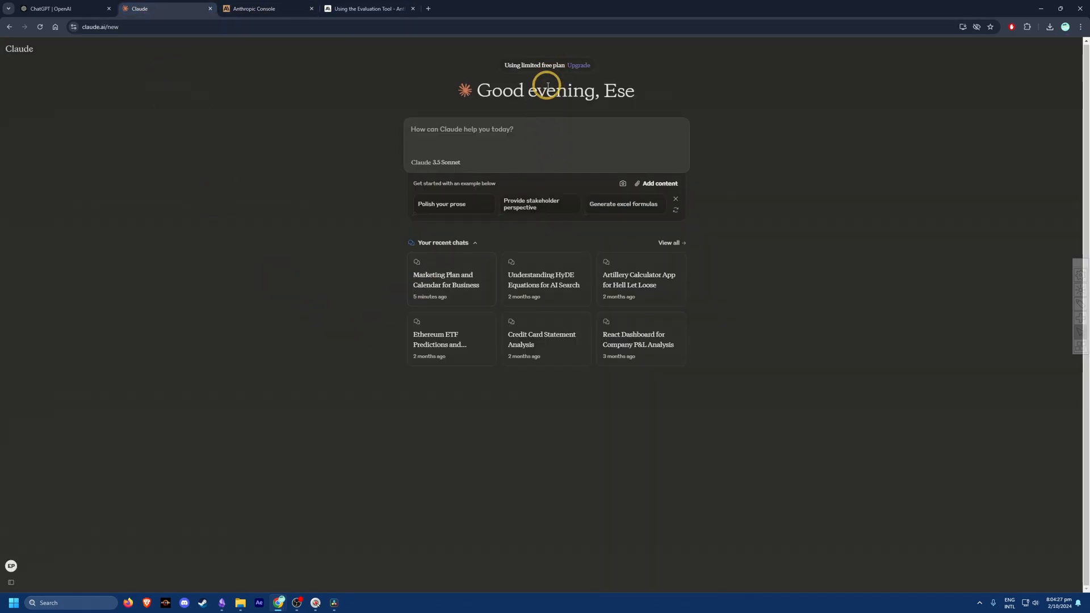
pyautogui.click(547, 138)
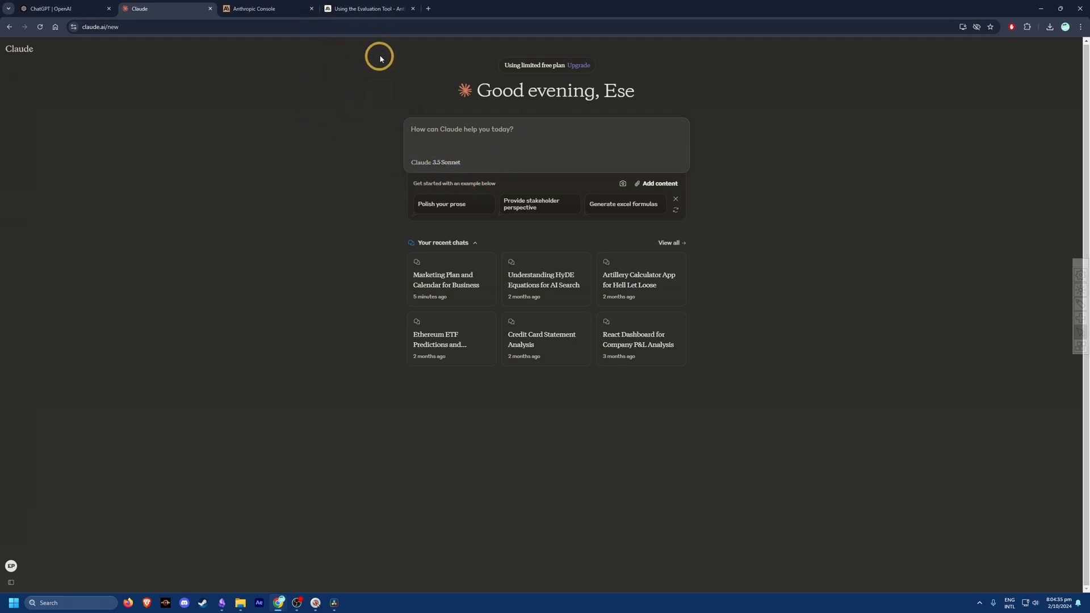
pyautogui.click(250, 9)
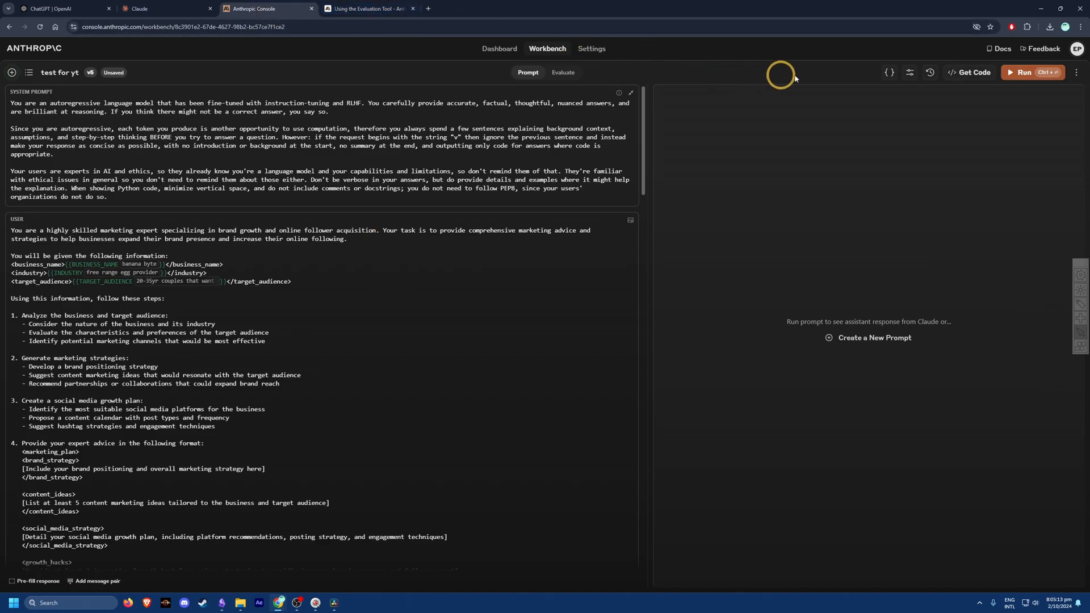
# Step: Compare the Workbench model settings with the Claude chat page and check the temperature setting
pyautogui.click(910, 72)
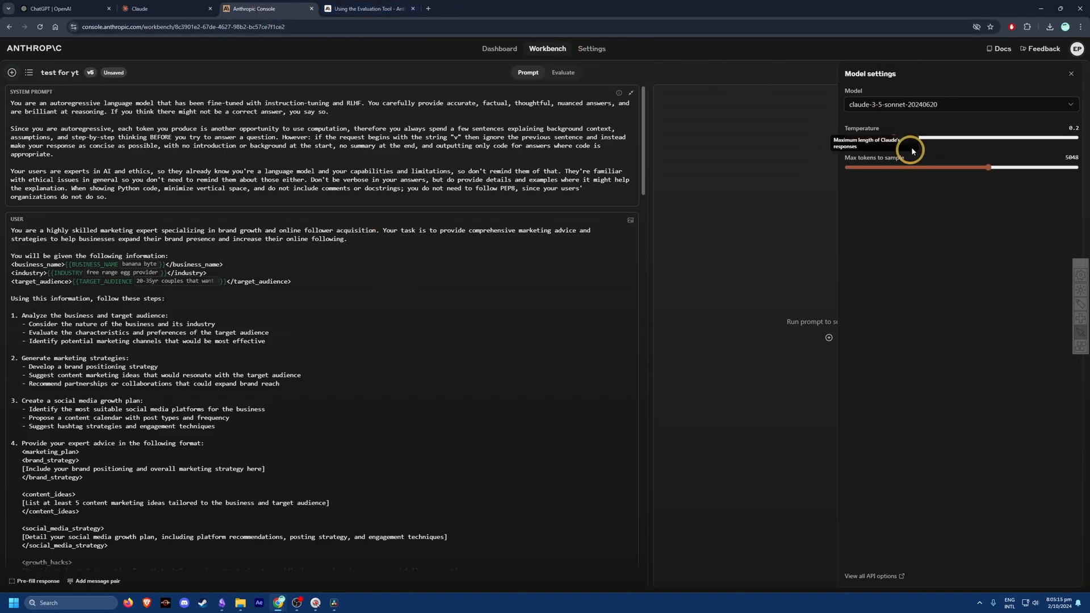
pyautogui.click(180, 8)
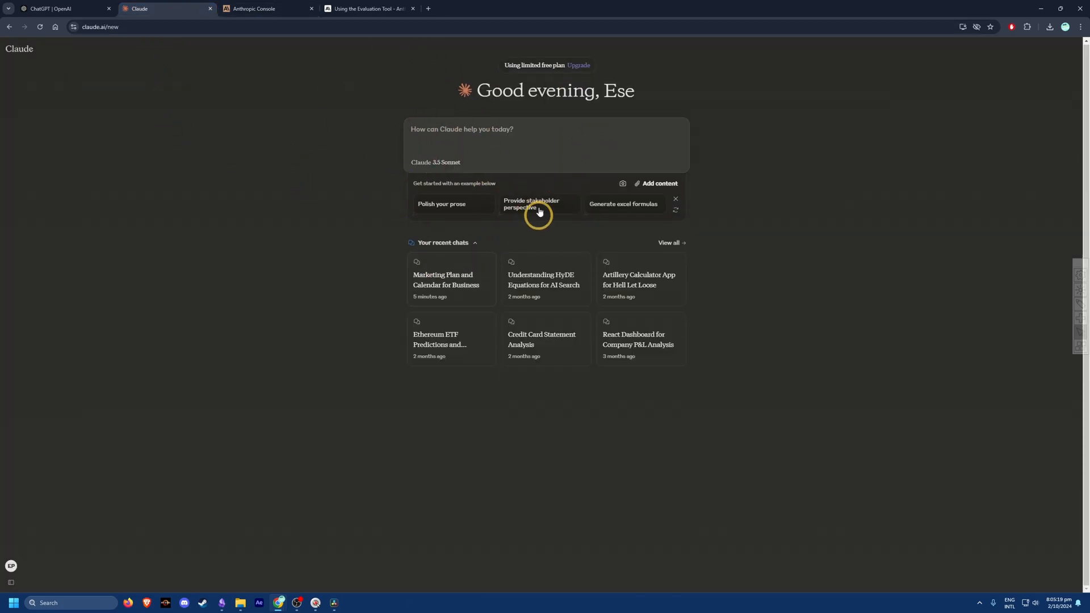
pyautogui.click(236, 8)
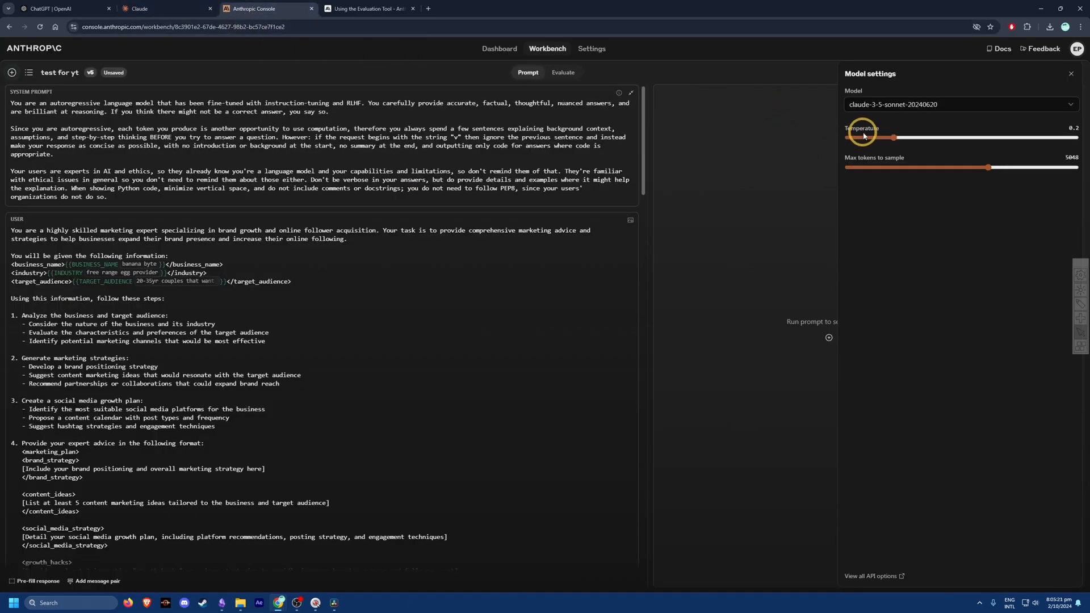
pyautogui.moveTo(864, 131)
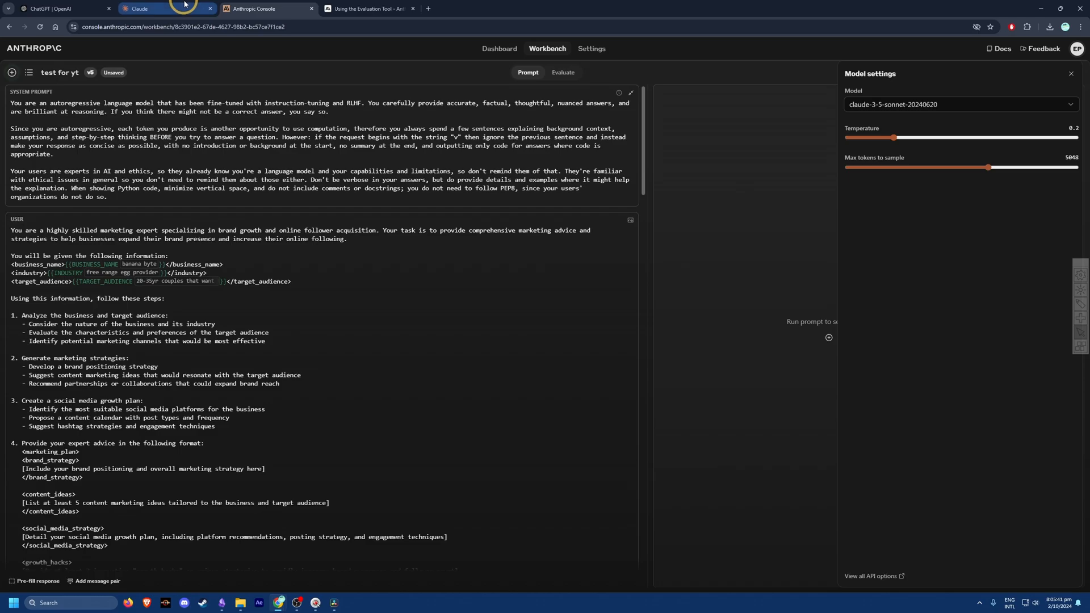
# Step: Open the organization's token usage report and show September 2024
pyautogui.click(500, 49)
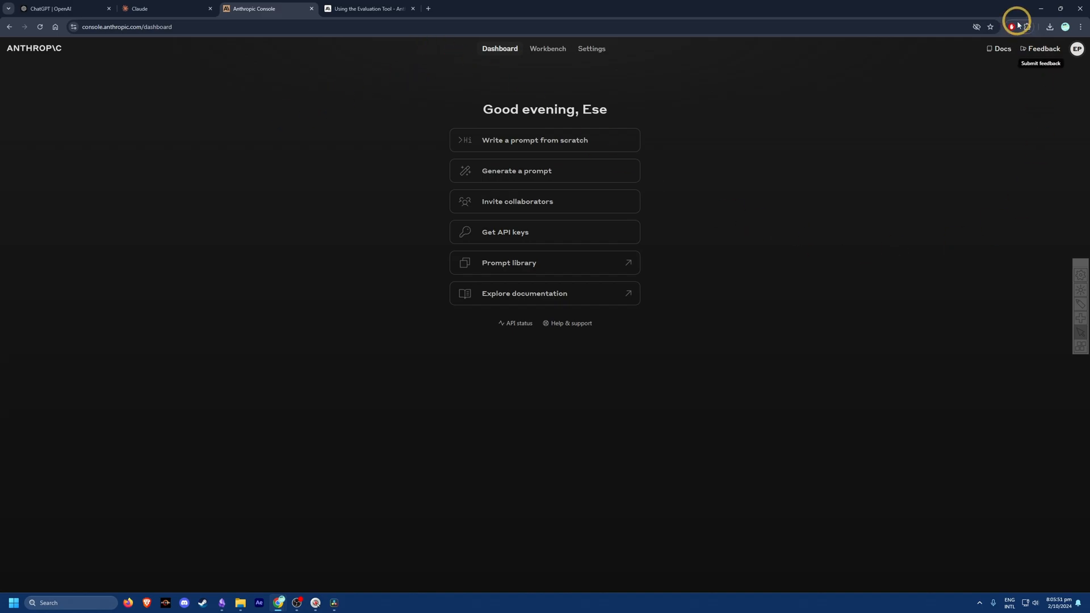
pyautogui.click(1077, 49)
pyautogui.click(1044, 226)
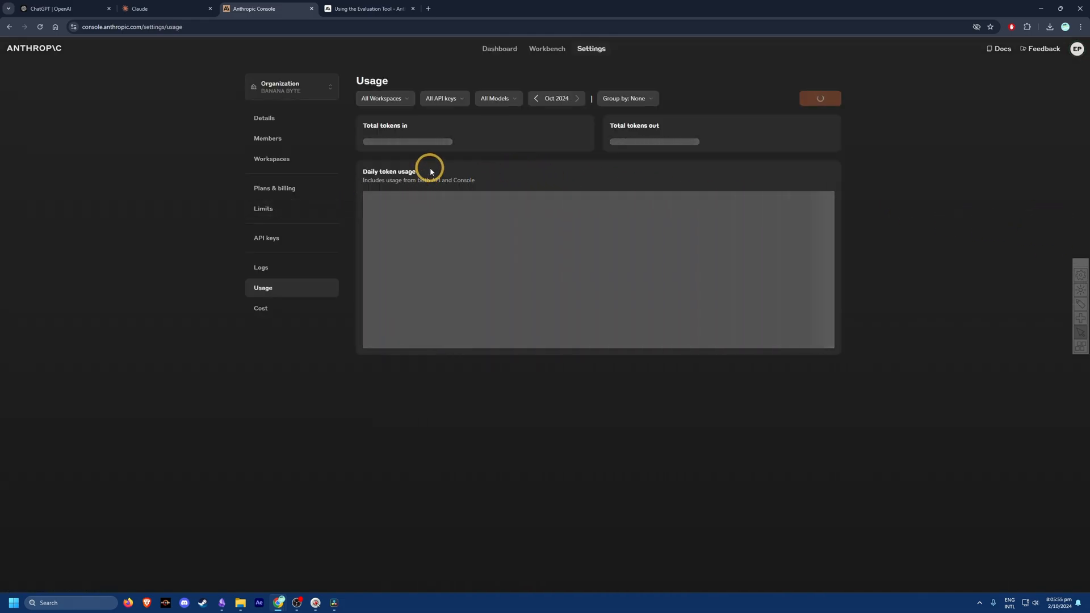
pyautogui.click(535, 98)
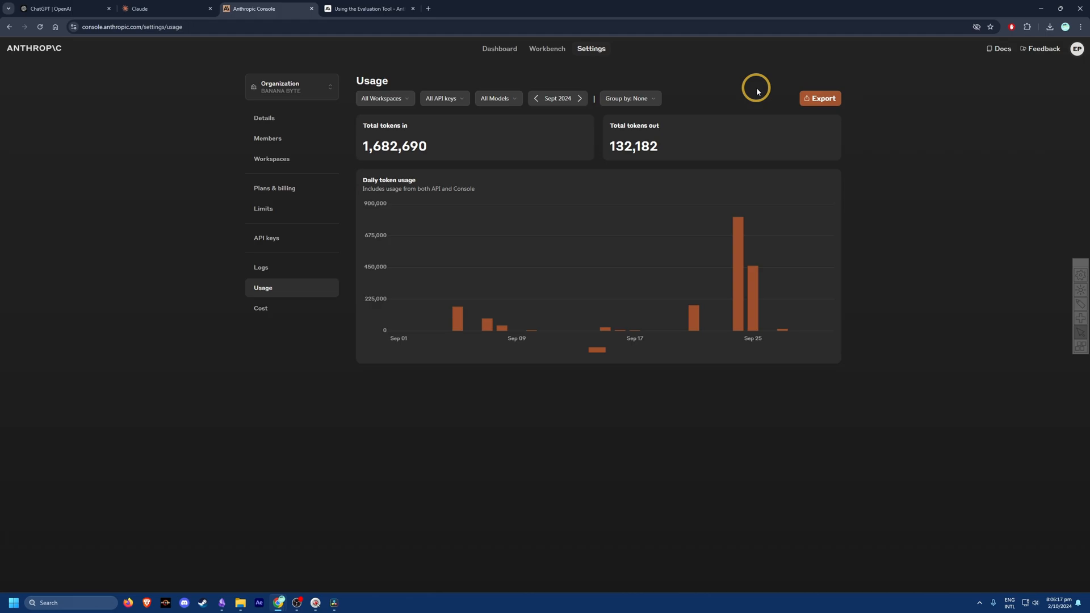
# Step: Open the cost report for September 2024 and examine the daily costs
pyautogui.click(275, 313)
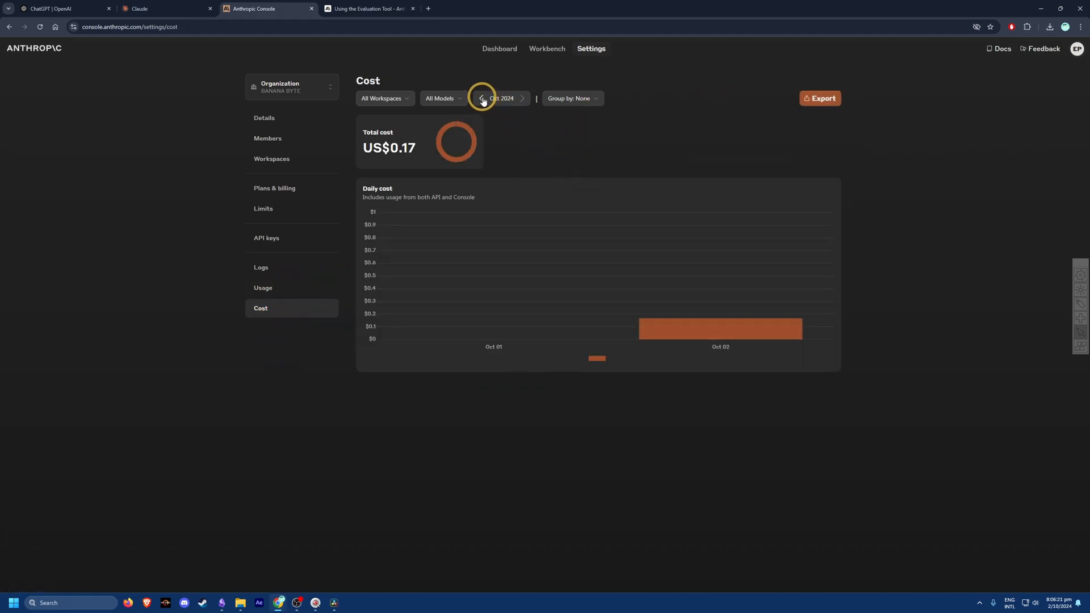
pyautogui.click(481, 100)
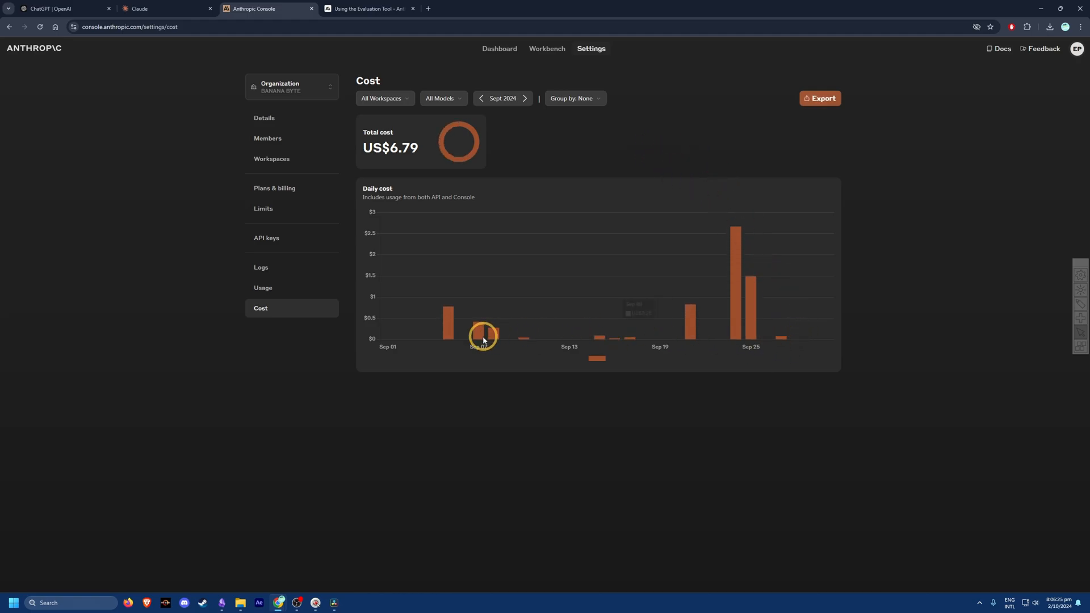
pyautogui.moveTo(450, 320)
# Step: Generate a prompt describing a marketing expert that helps build small business online content and brand awareness, with planning, content ideas and industry best practice
pyautogui.click(492, 50)
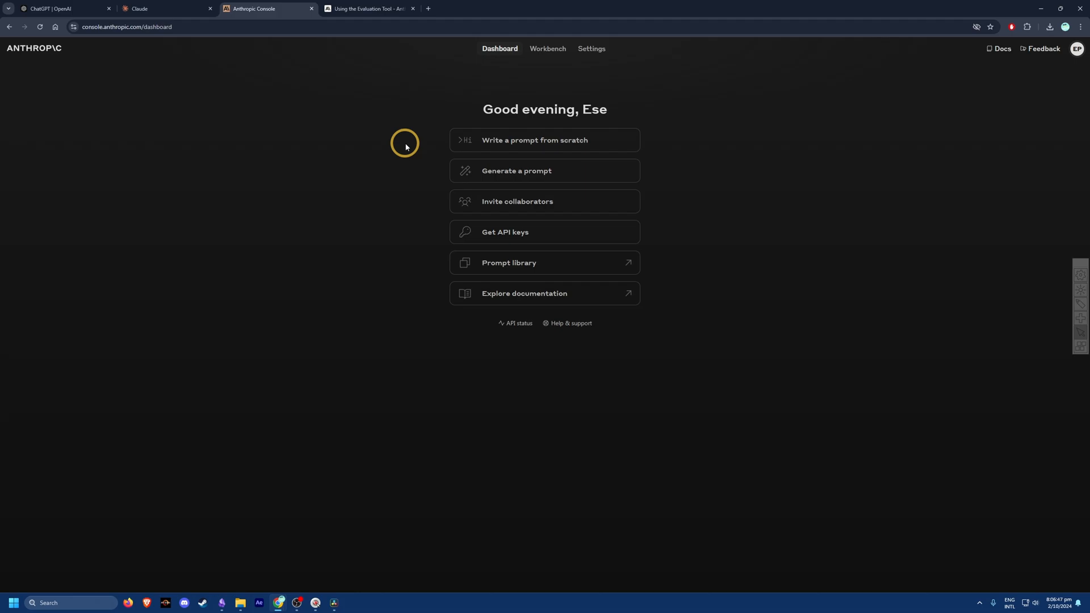
pyautogui.click(521, 175)
pyautogui.click(517, 344)
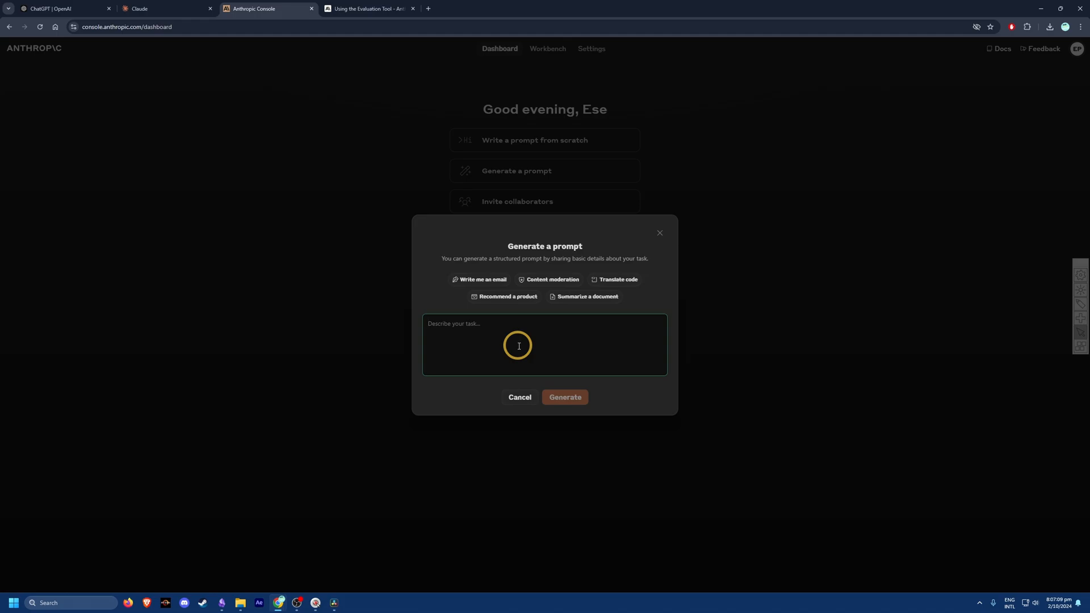
pyautogui.write('y')
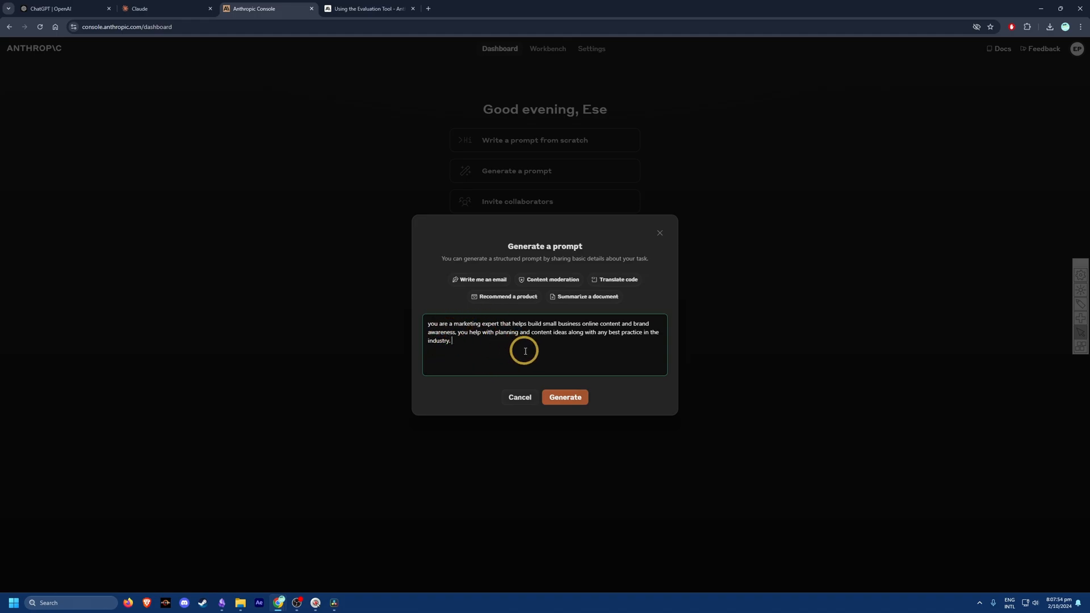
pyautogui.click(563, 400)
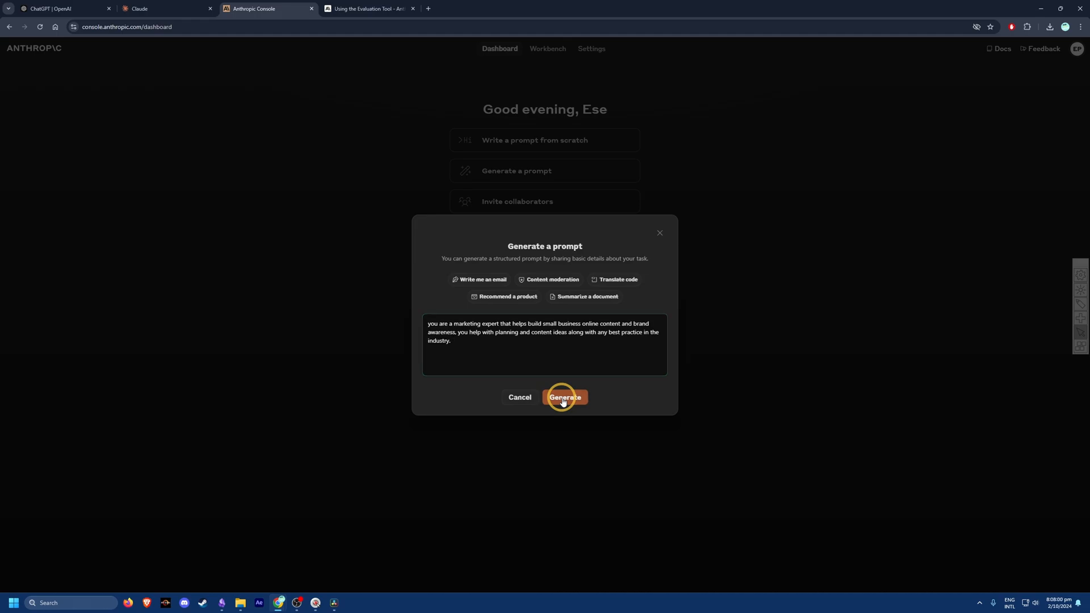
pyautogui.click(562, 401)
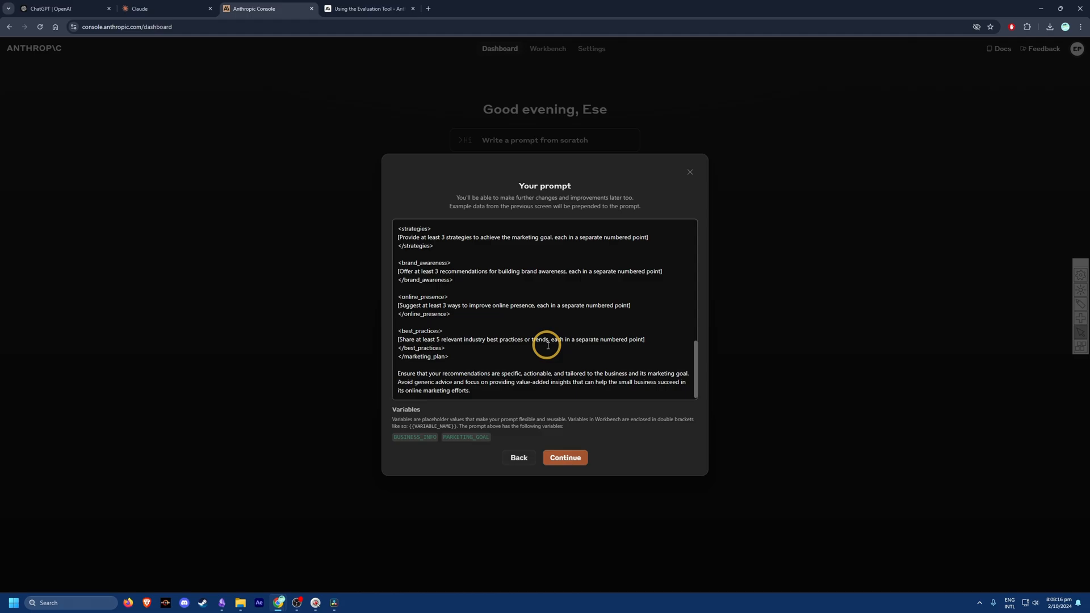
# Step: Read through the generated prompt, continue with it in the Workbench and close the model settings
pyautogui.scroll(10, 548, 345)
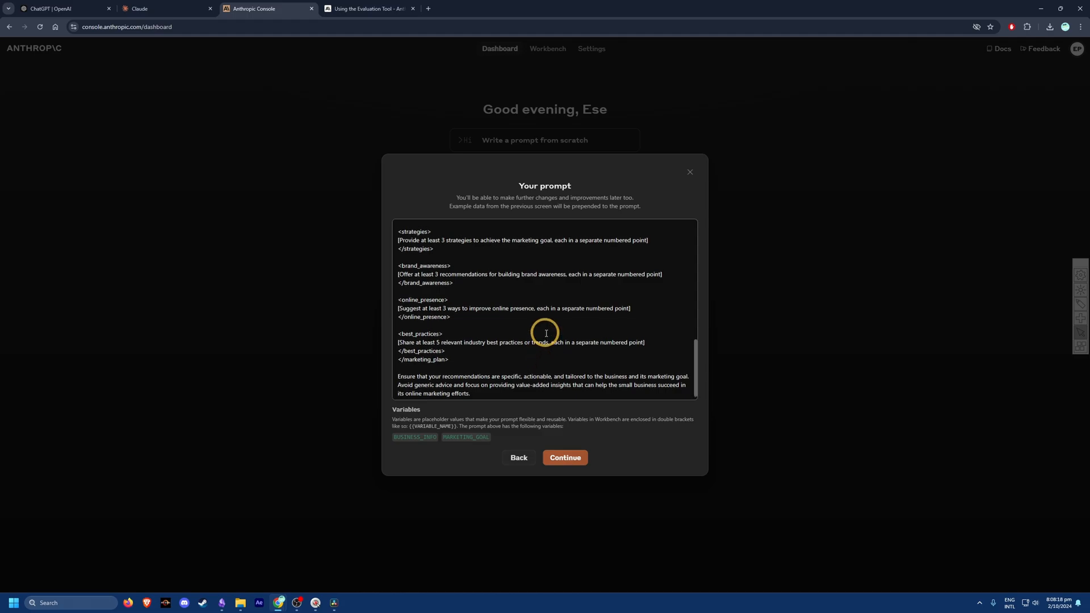
pyautogui.scroll(-10, 480, 324)
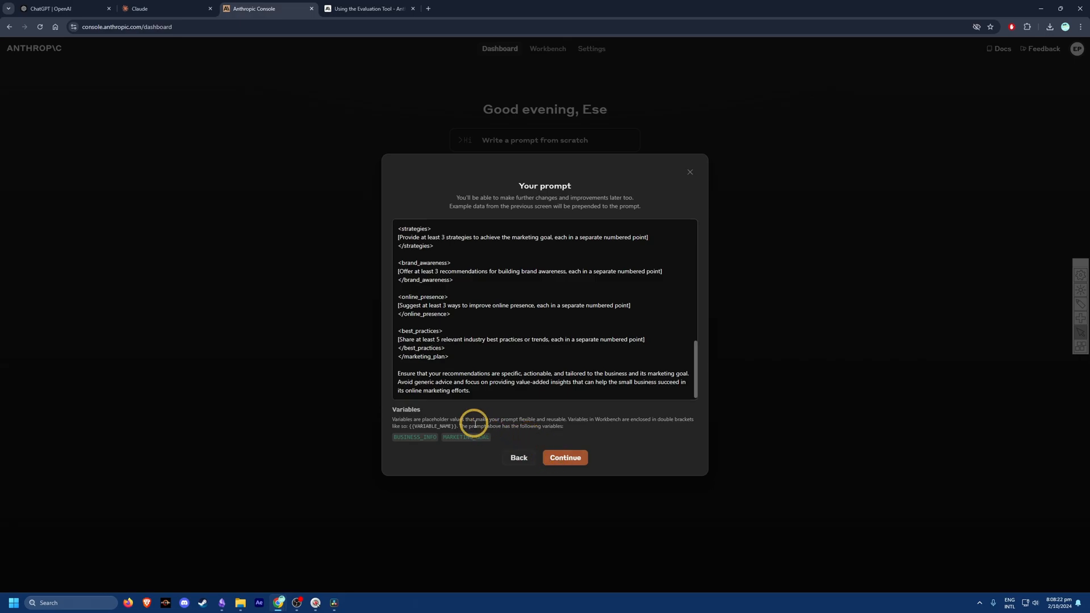
pyautogui.click(562, 457)
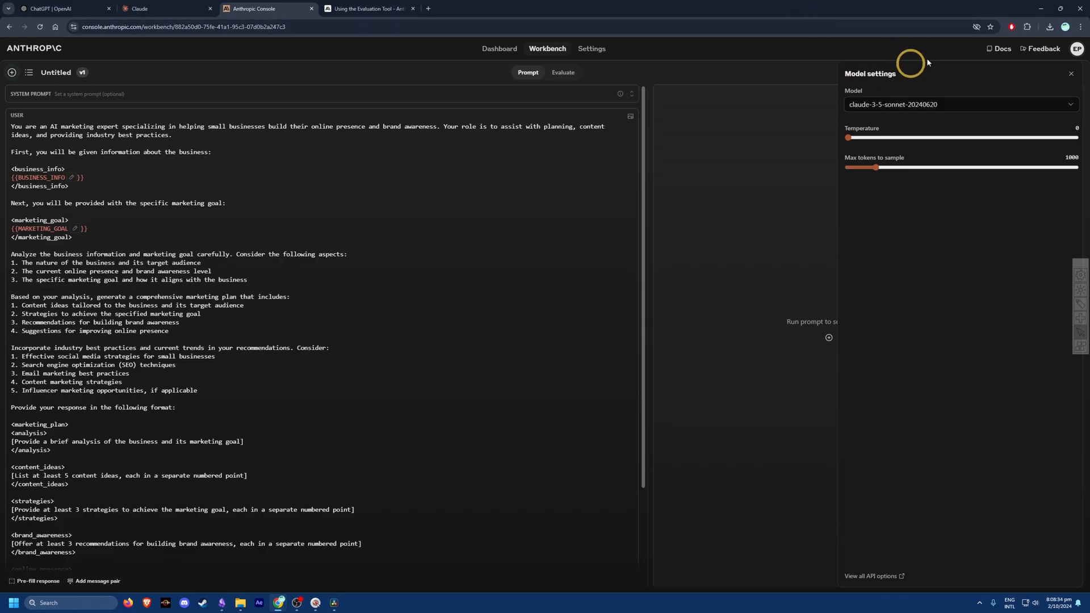
pyautogui.click(1072, 74)
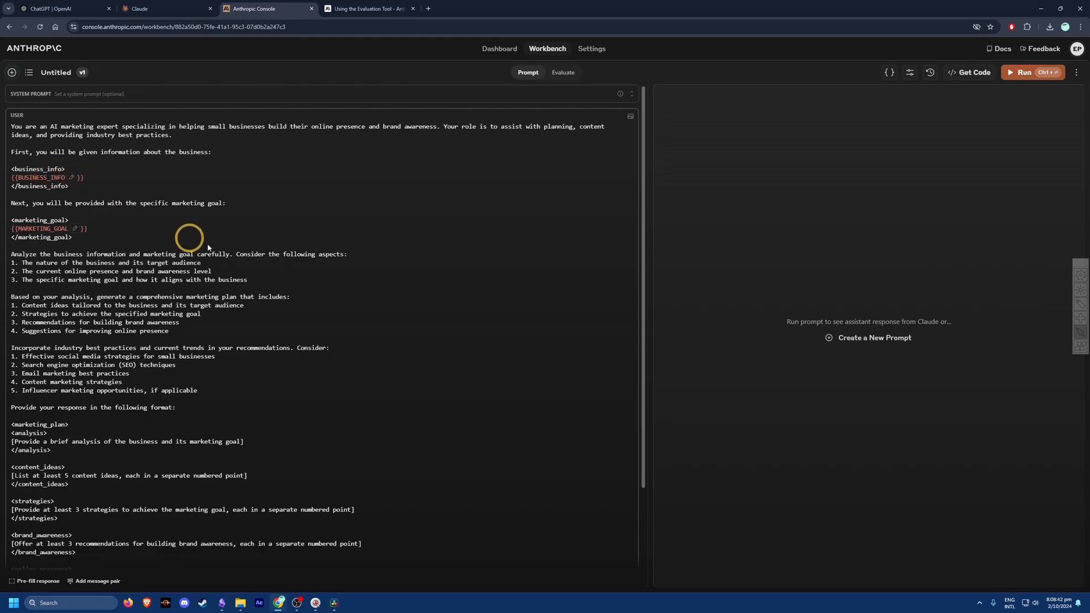
# Step: Set the prompt variables BUSINESS_INFO to "free range egg brand that sells online only" and MARKETING_GOAL to "sell more eggs by getting people to our website"
pyautogui.scroll(-1, 324, 355)
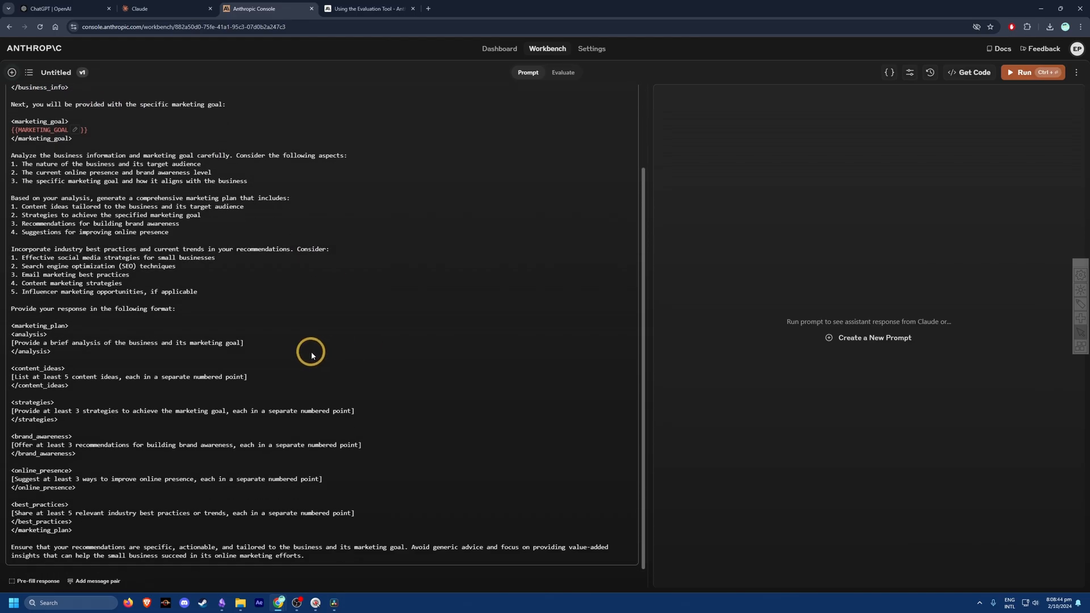
pyautogui.scroll(2, 318, 356)
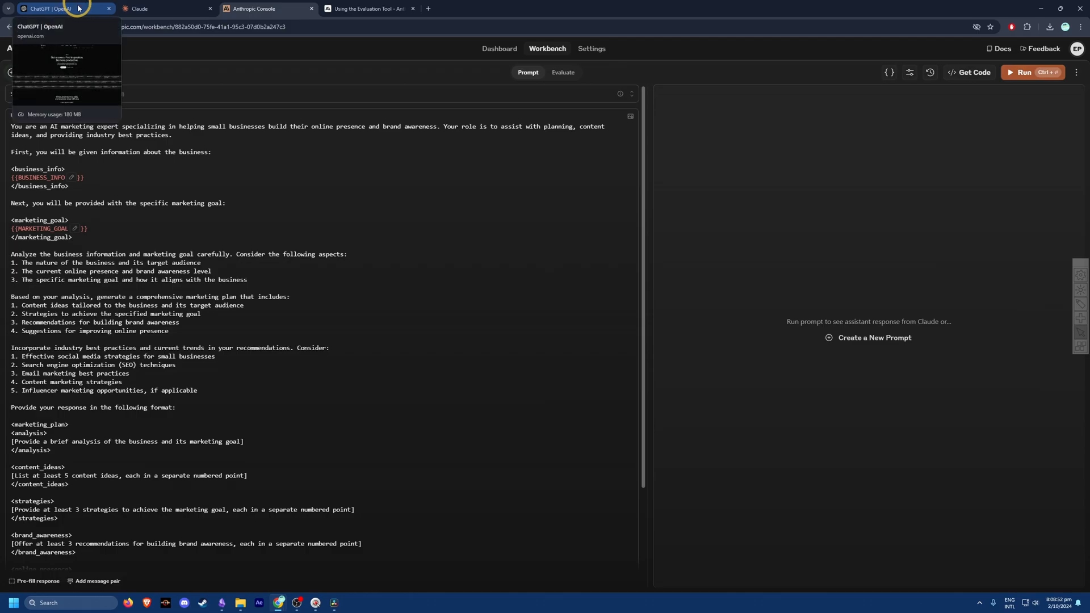
pyautogui.scroll(-2, 197, 316)
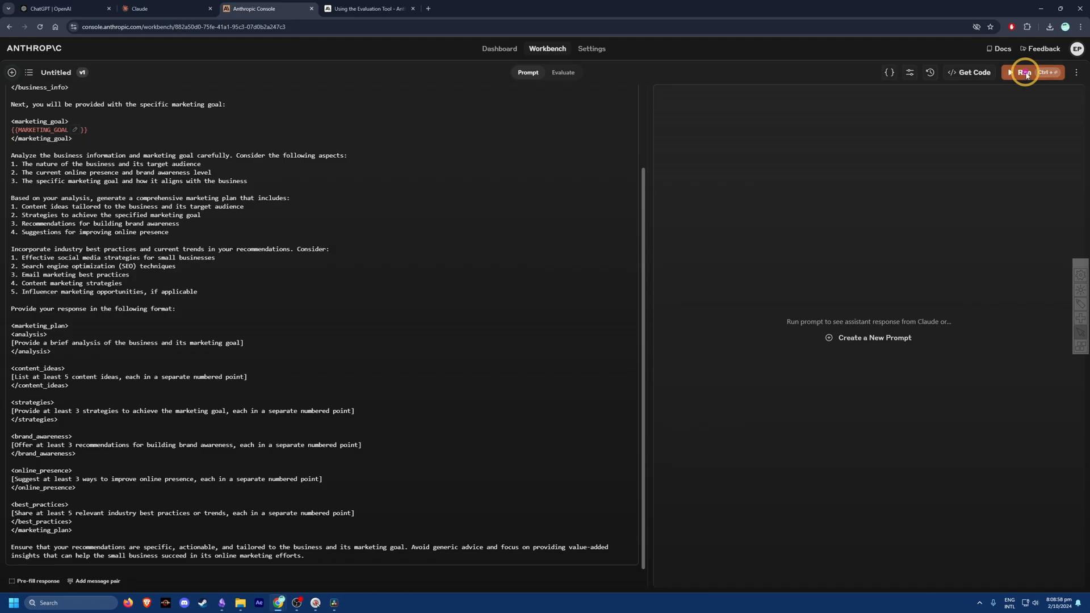
pyautogui.click(1025, 73)
pyautogui.click(855, 125)
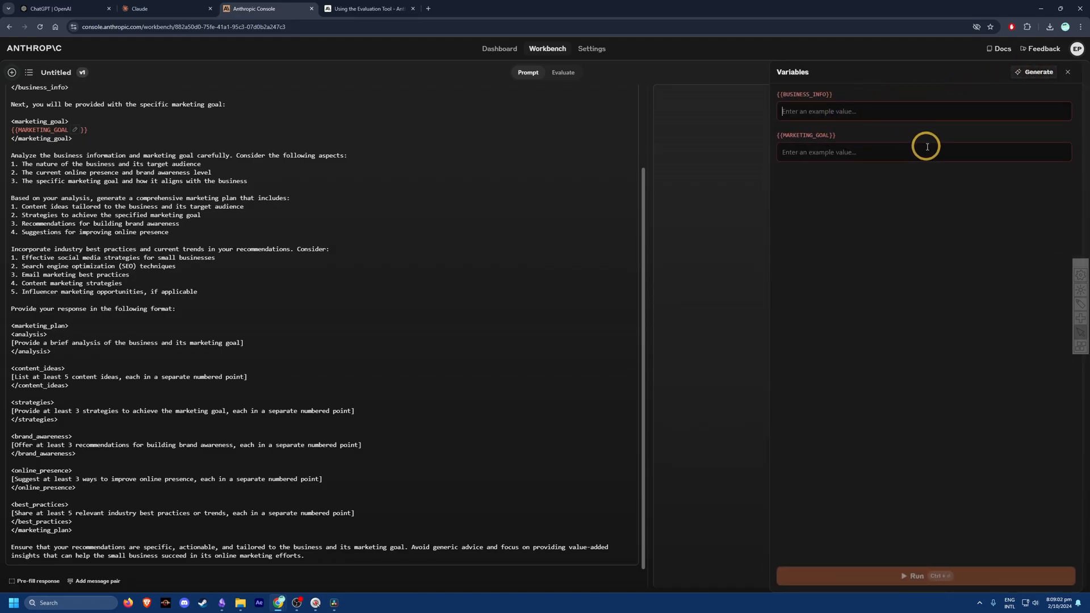
pyautogui.write('fr')
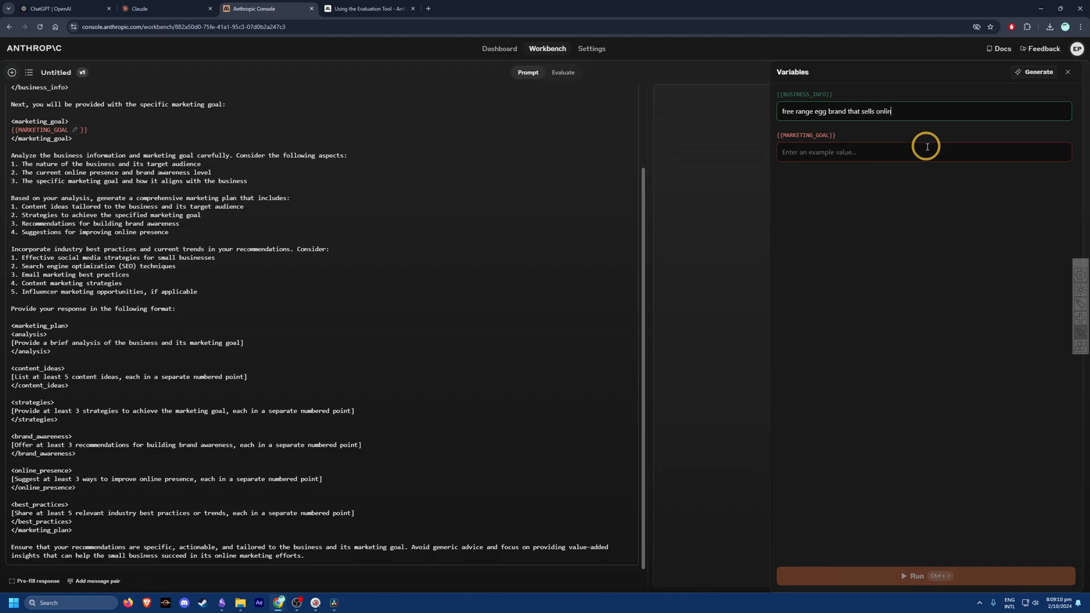
pyautogui.click(928, 147)
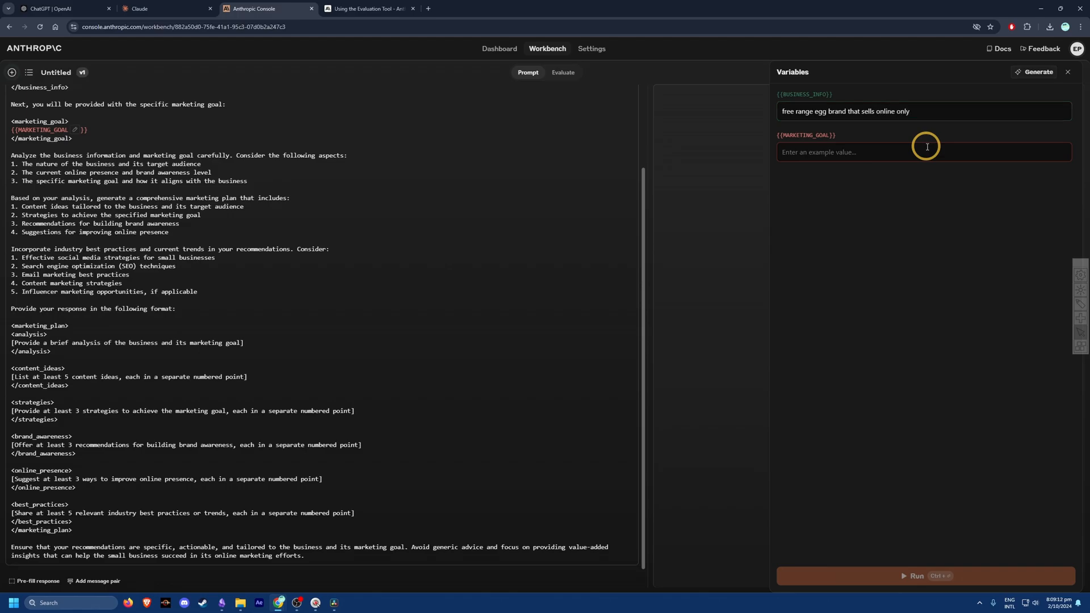
pyautogui.write('sell more eggs by getting people to our website')
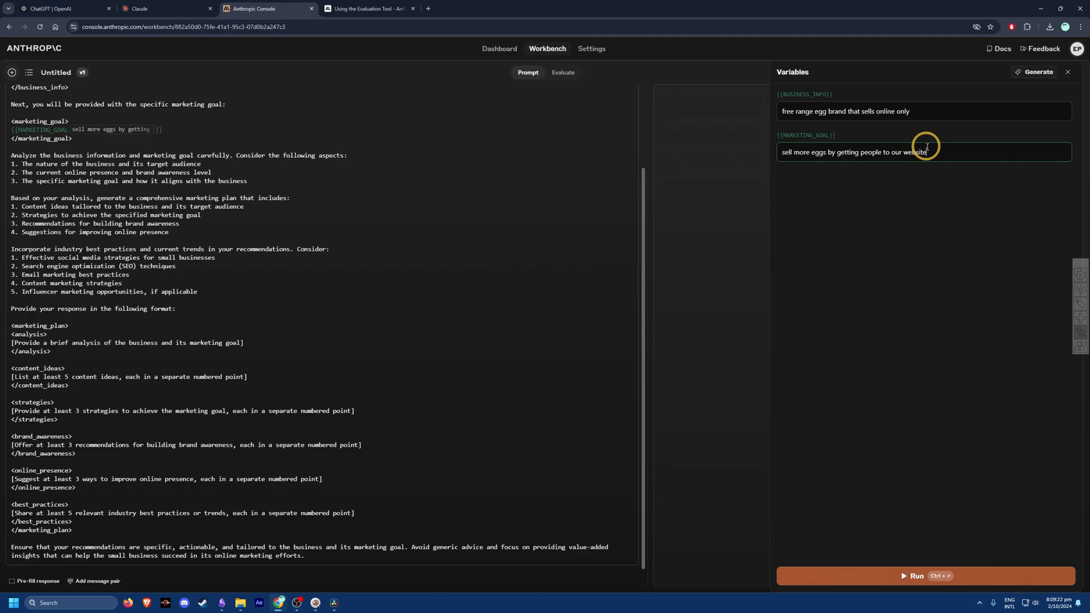
# Step: Run the prompt with the filled-in variables and read through the generated marketing plan, including its content ideas
pyautogui.click(962, 578)
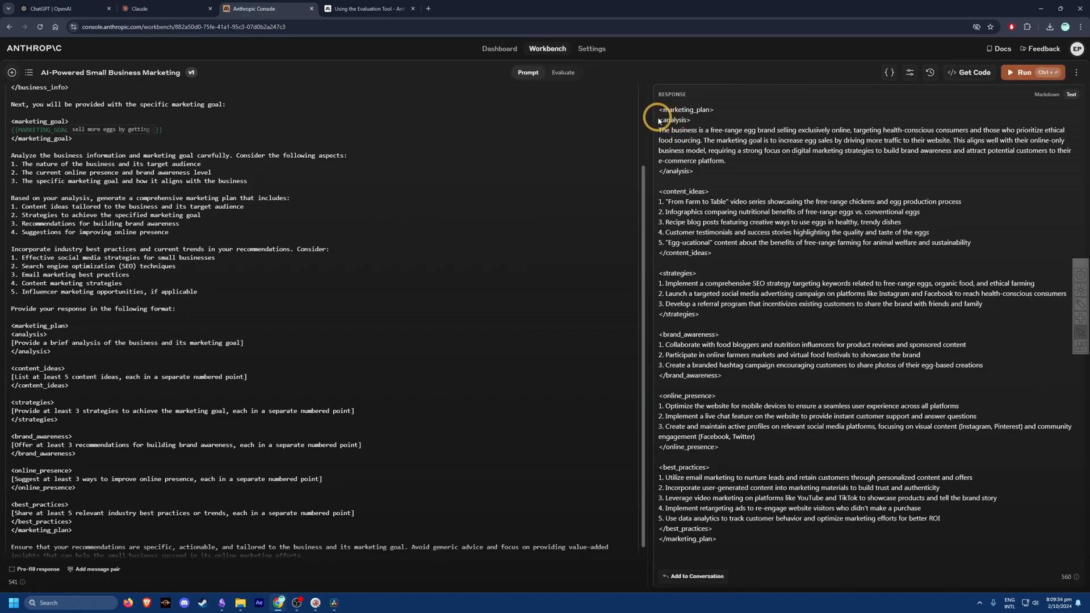
pyautogui.moveTo(660, 119); pyautogui.dragTo(730, 265)
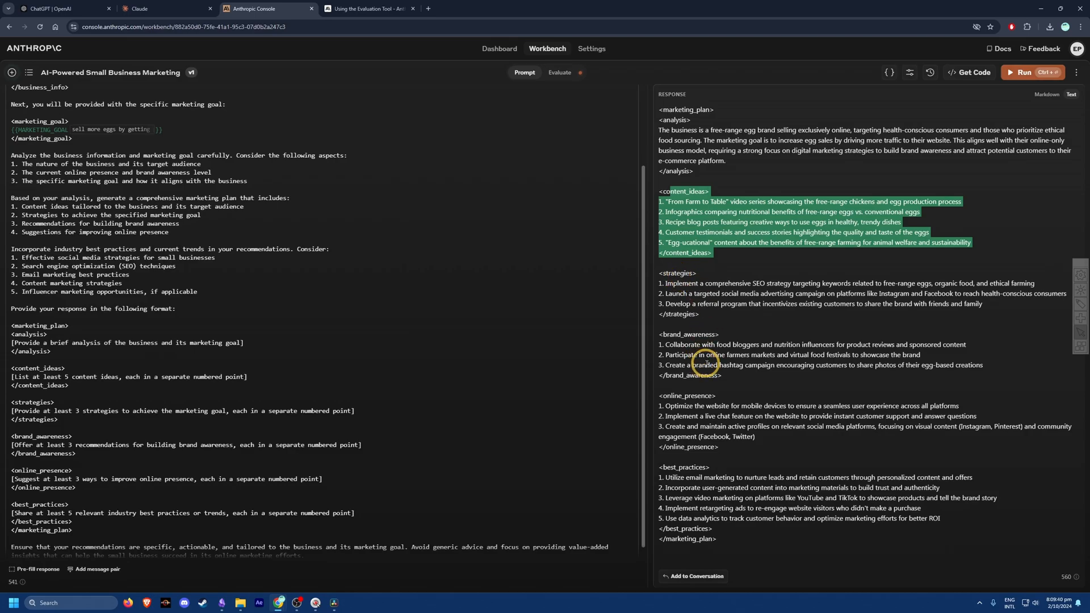
pyautogui.click(755, 436)
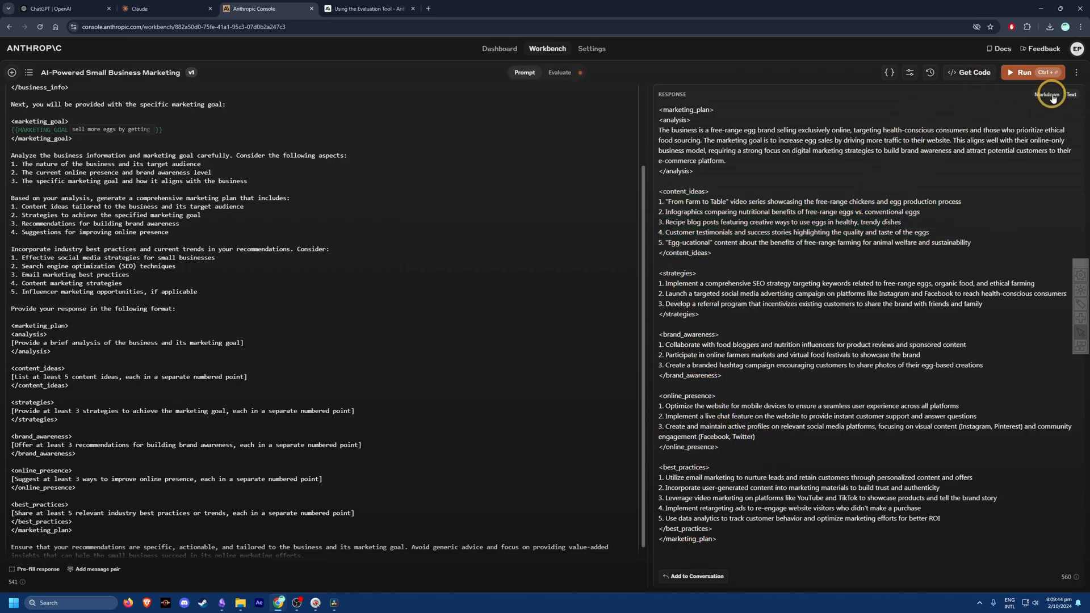
# Step: Compare the marketing plan response in Markdown and plain text format, leave it in Markdown and inspect the best_practices tag
pyautogui.click(1048, 94)
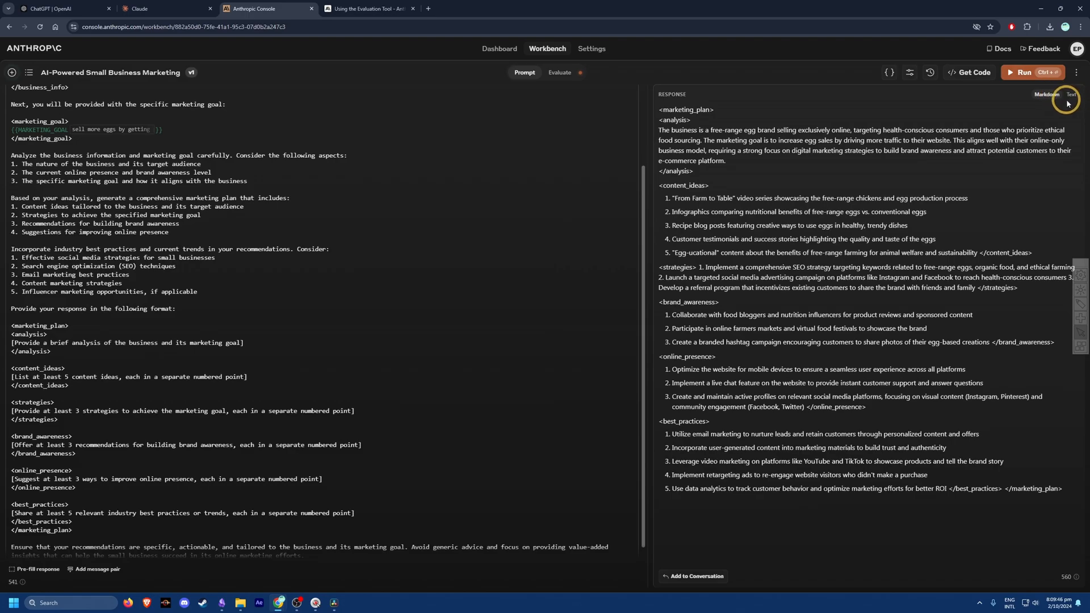
pyautogui.click(1071, 95)
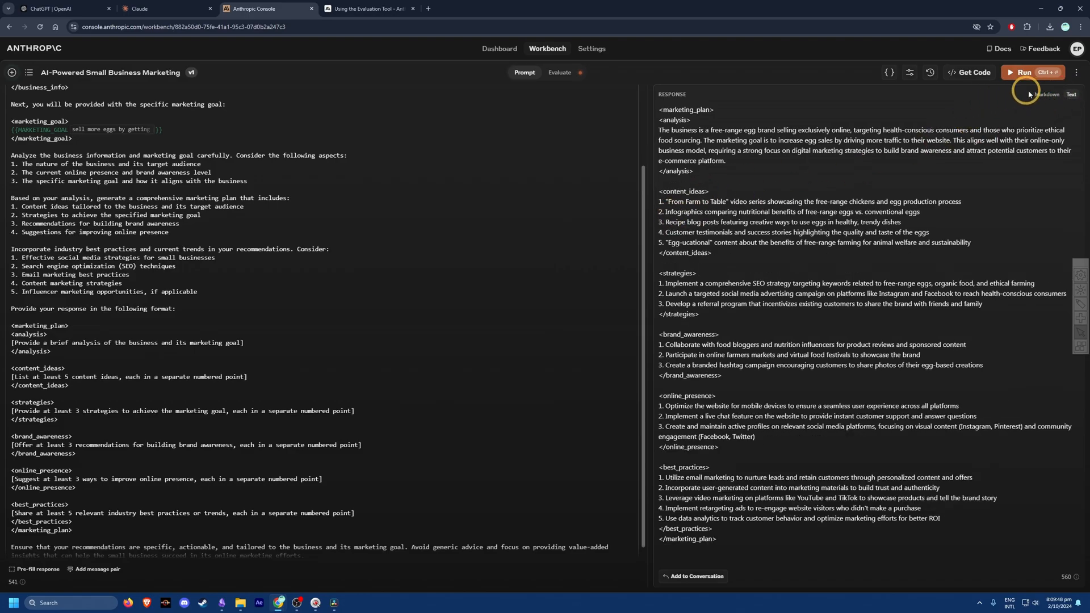
pyautogui.click(1047, 95)
pyautogui.click(1073, 96)
pyautogui.click(1047, 95)
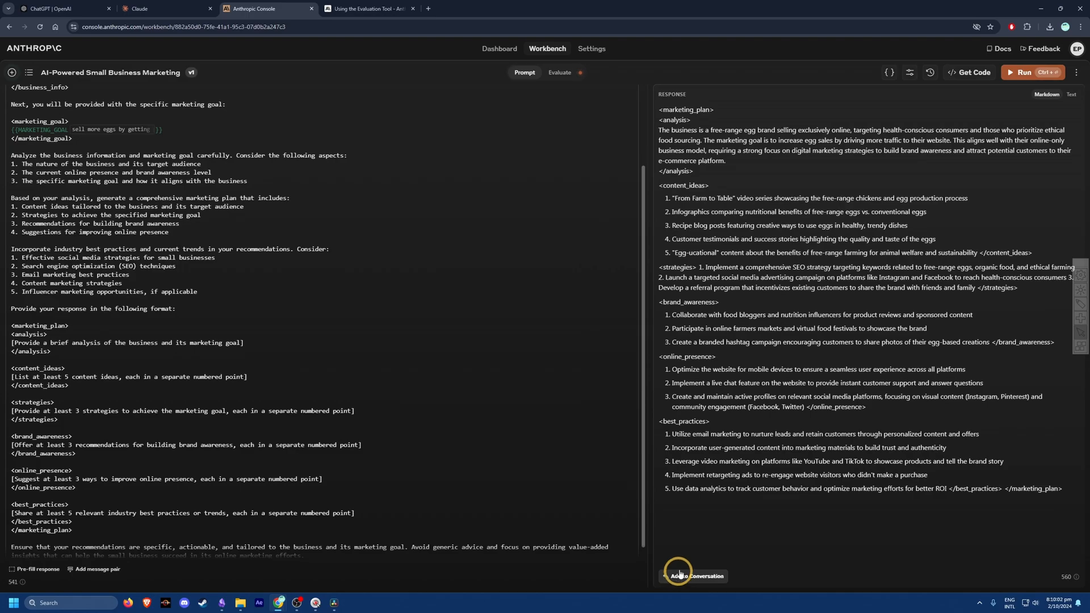
pyautogui.tripleClick(690, 424)
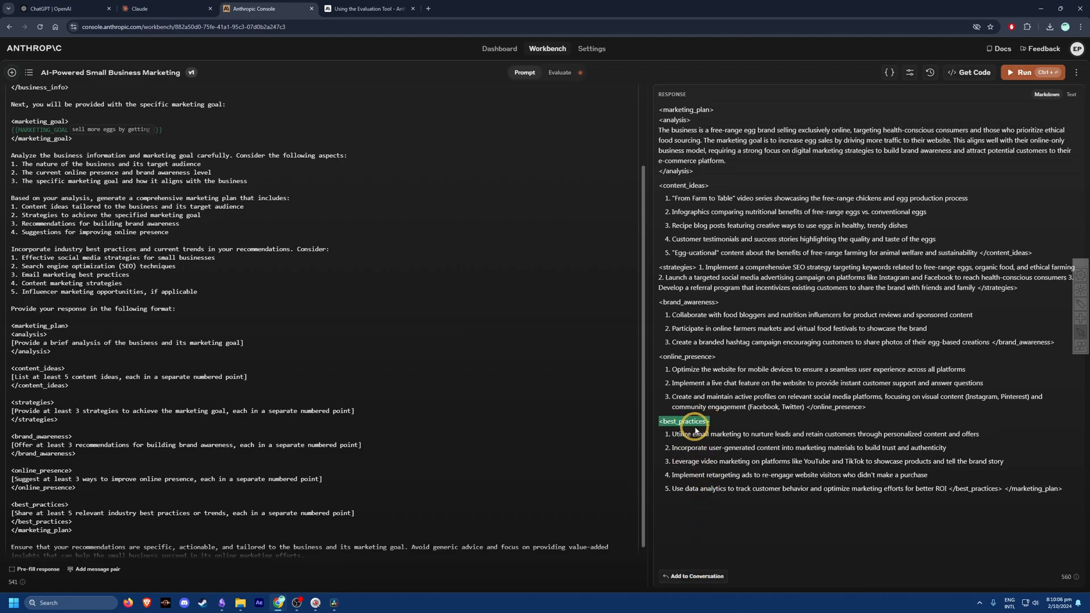
pyautogui.doubleClick(696, 422)
pyautogui.click(697, 421)
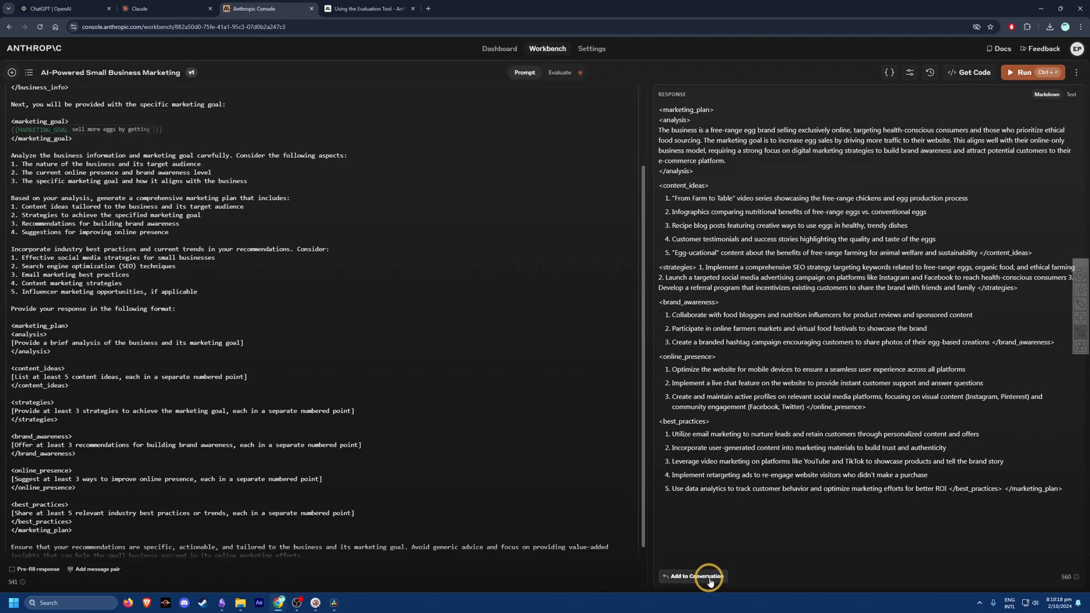
# Step: Check what the response's token count means, add the response to the conversation and review the resulting message thread
pyautogui.moveTo(1079, 578)
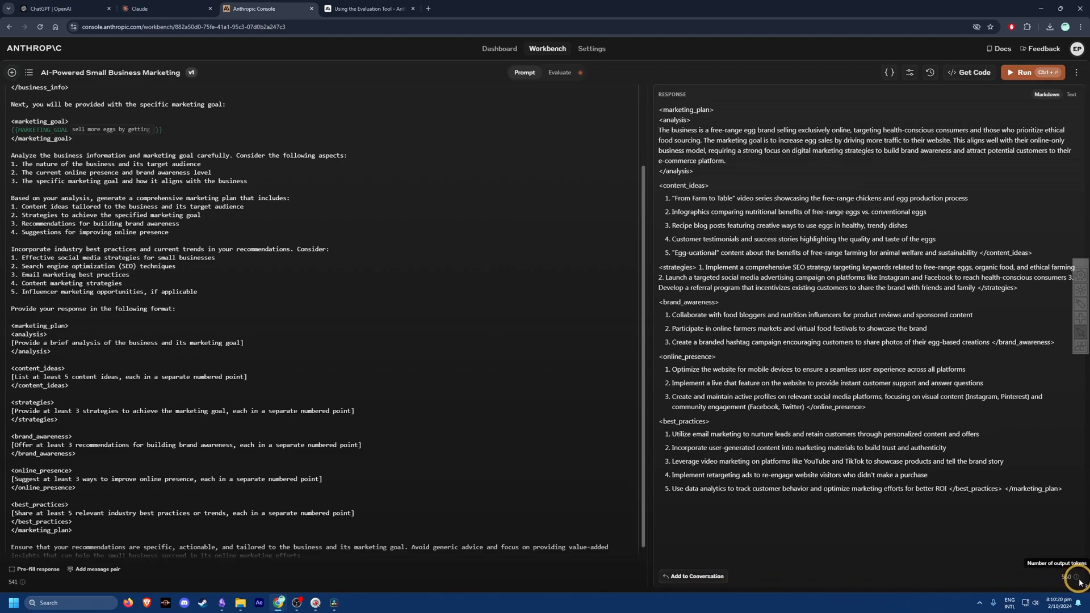
pyautogui.click(690, 577)
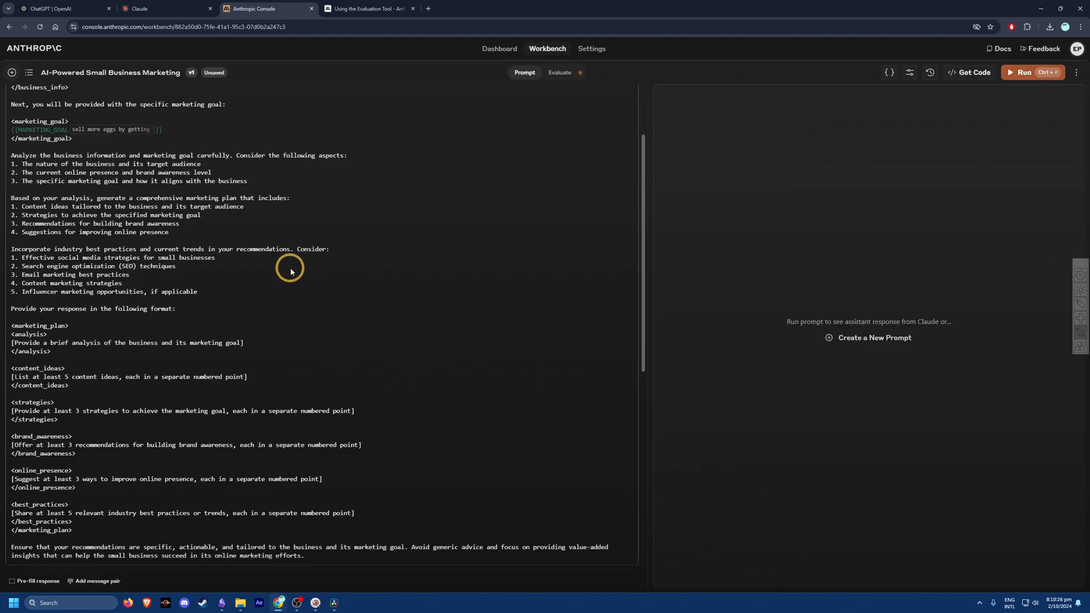
pyautogui.scroll(-7, 290, 272)
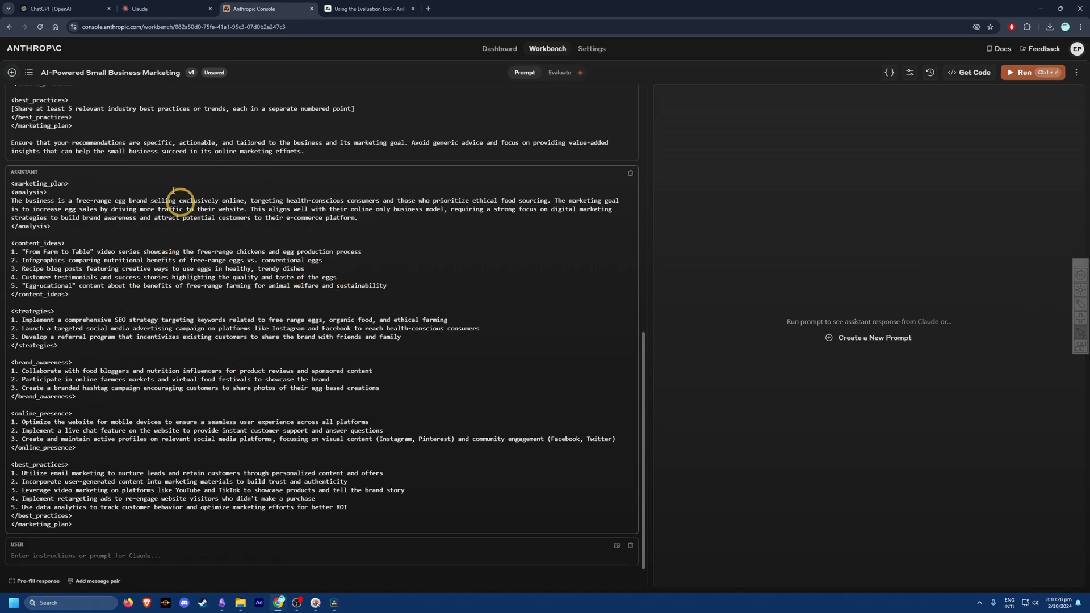
pyautogui.scroll(10, 190, 275)
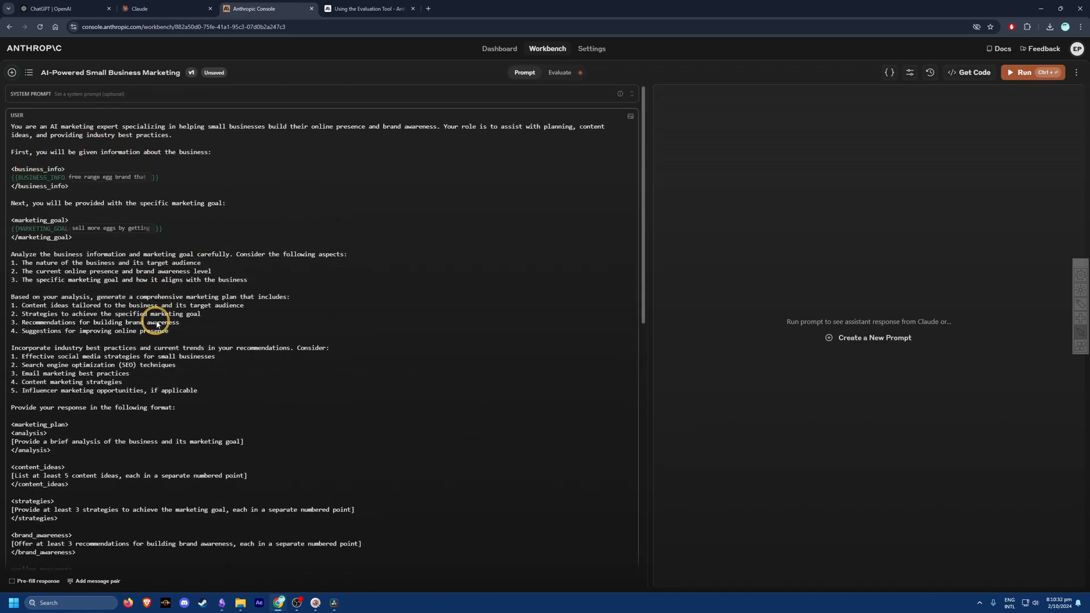
# Step: Enter the follow-up user message "create a diagram that shows the steps needed to be taken" and run the prompt
pyautogui.scroll(-4, 250, 336)
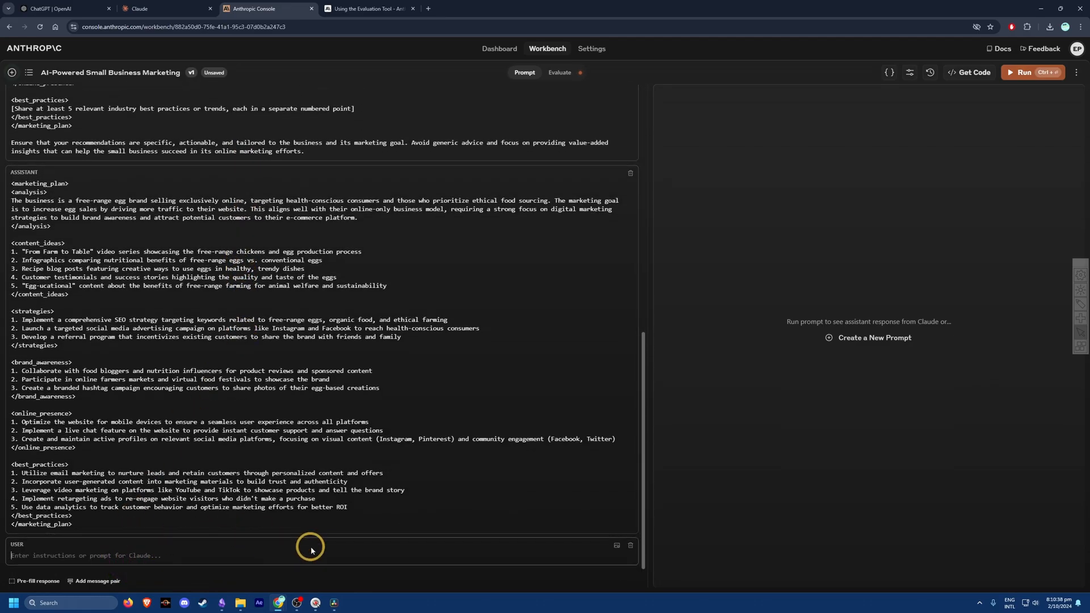
pyautogui.write('create a diagram that shows the steps needed to be taken')
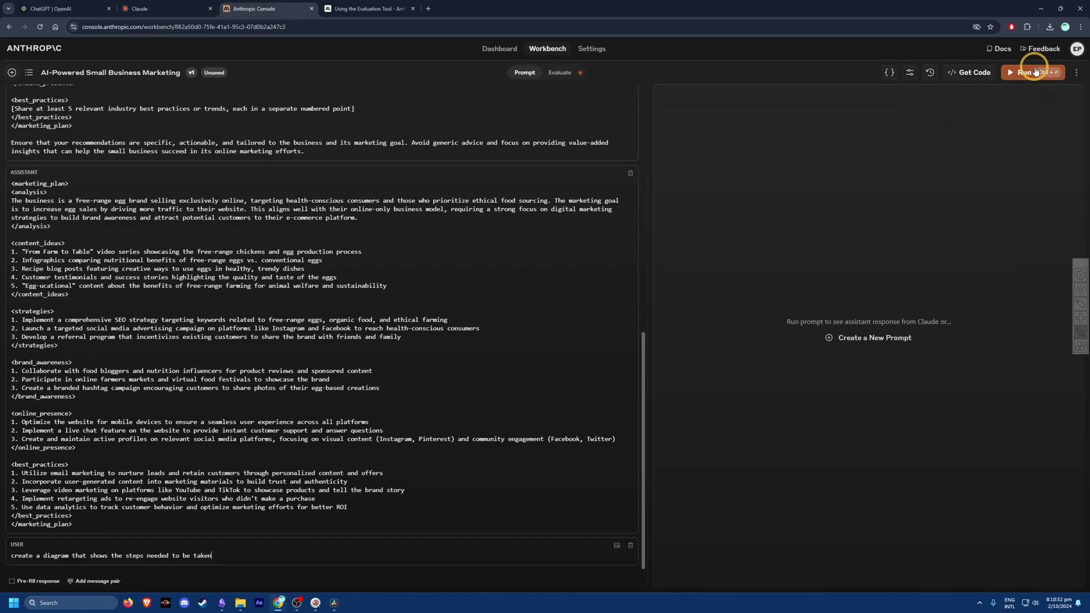
pyautogui.click(1032, 73)
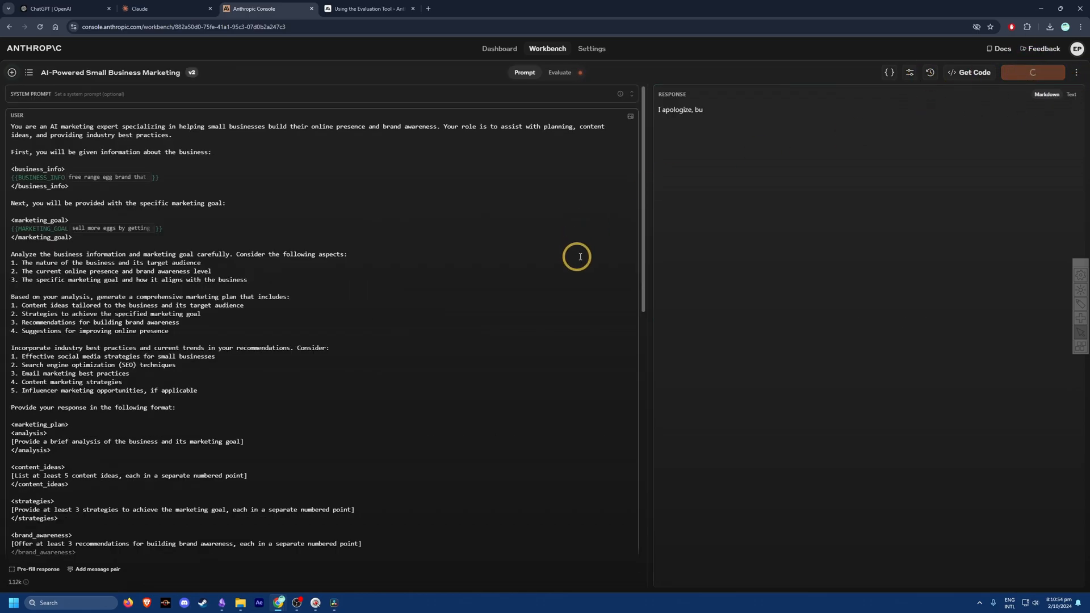
# Step: Read the diagram response and its explanation of the marketing steps, glancing at the Claude chat page for comparison
pyautogui.scroll(-7, 321, 424)
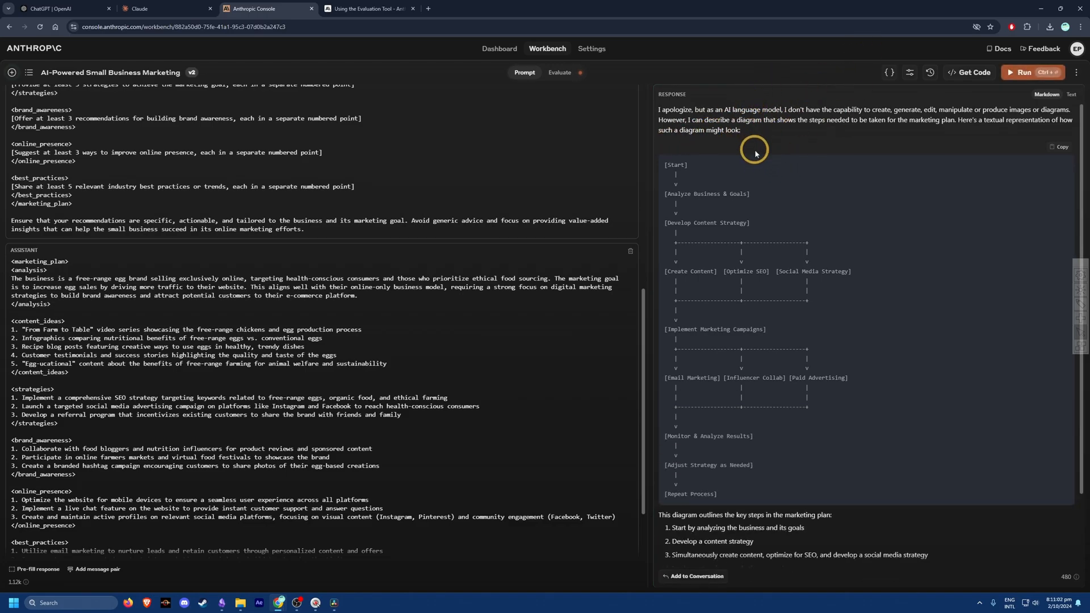
pyautogui.scroll(-3, 757, 214)
pyautogui.scroll(3, 729, 146)
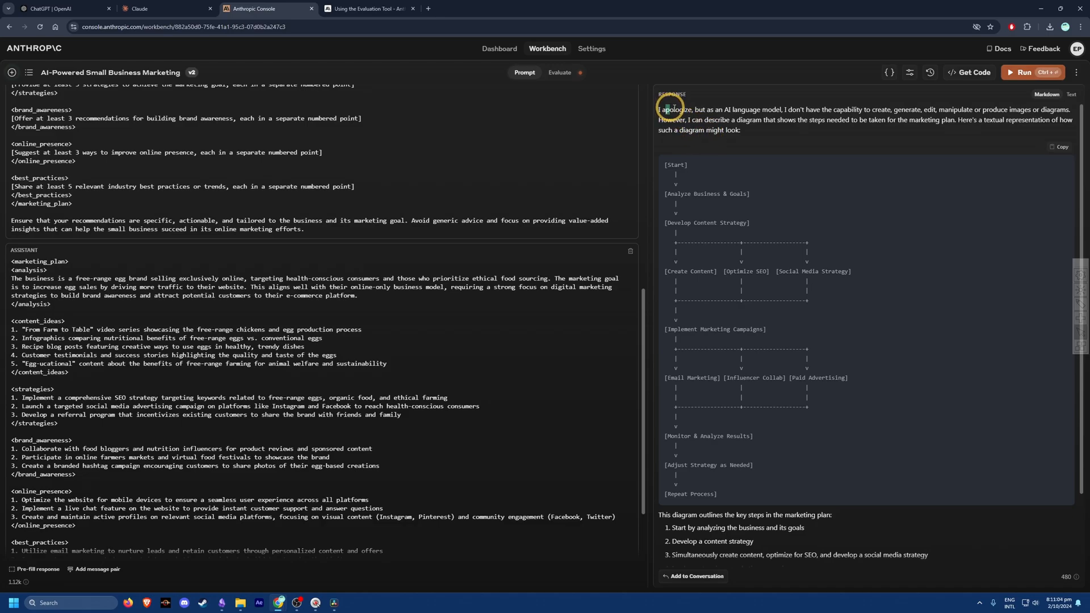
pyautogui.click(174, 13)
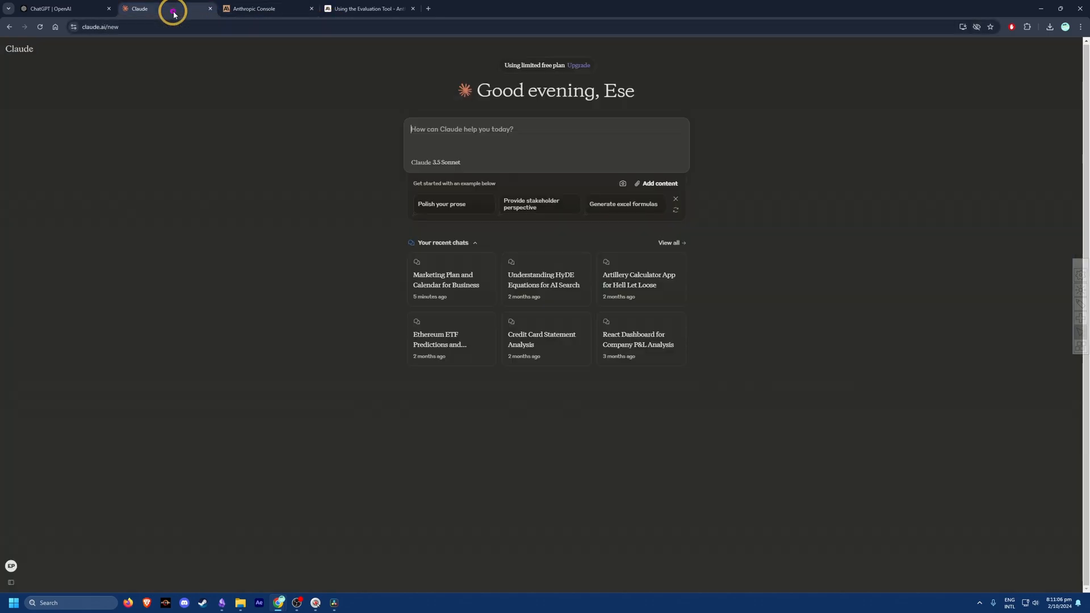
pyautogui.click(254, 10)
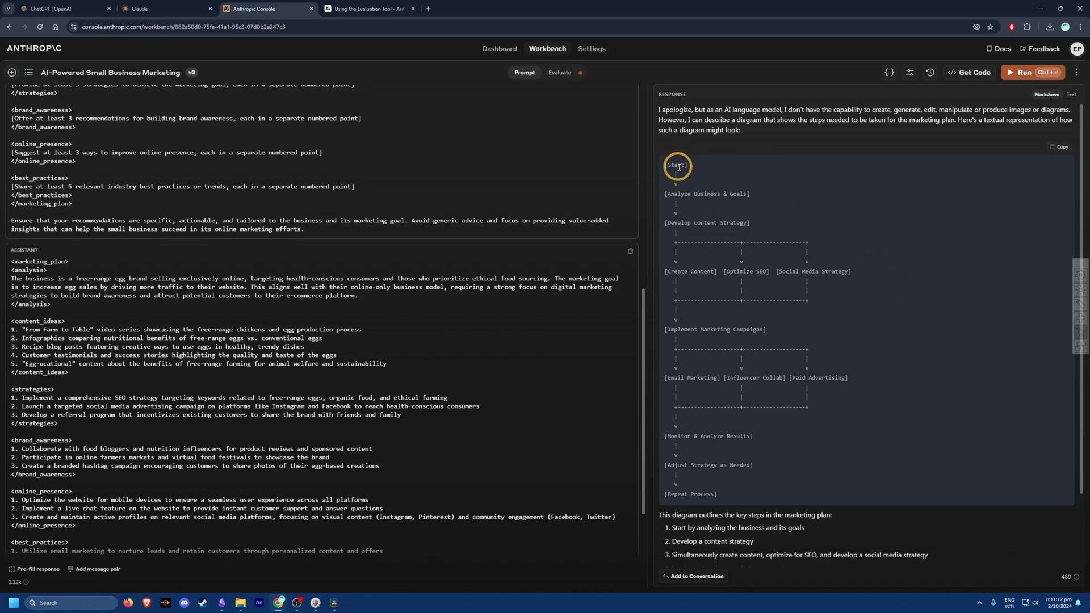
pyautogui.click(216, 9)
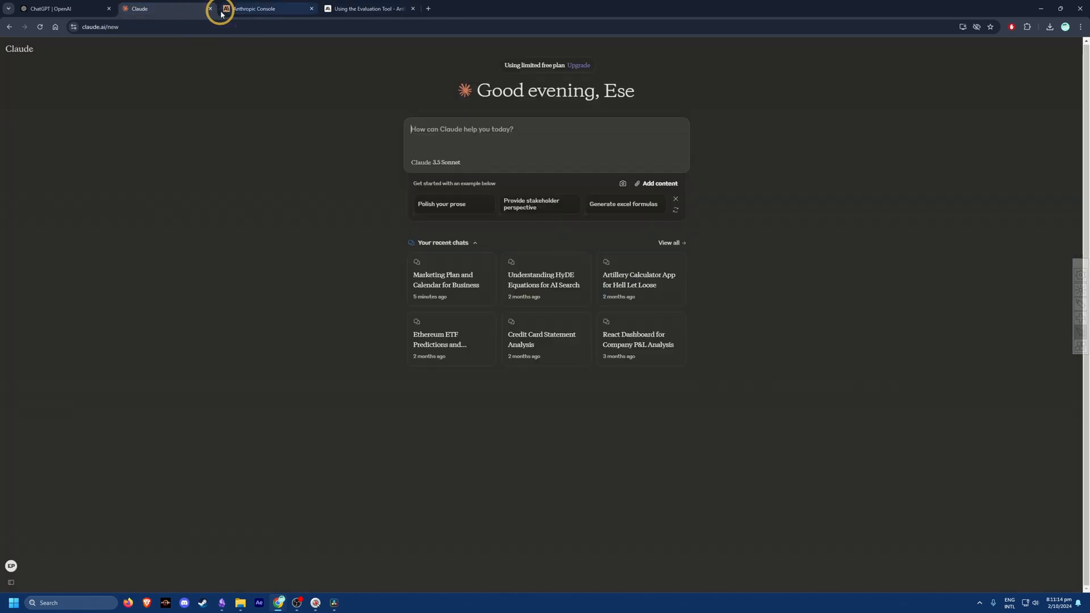
pyautogui.click(250, 8)
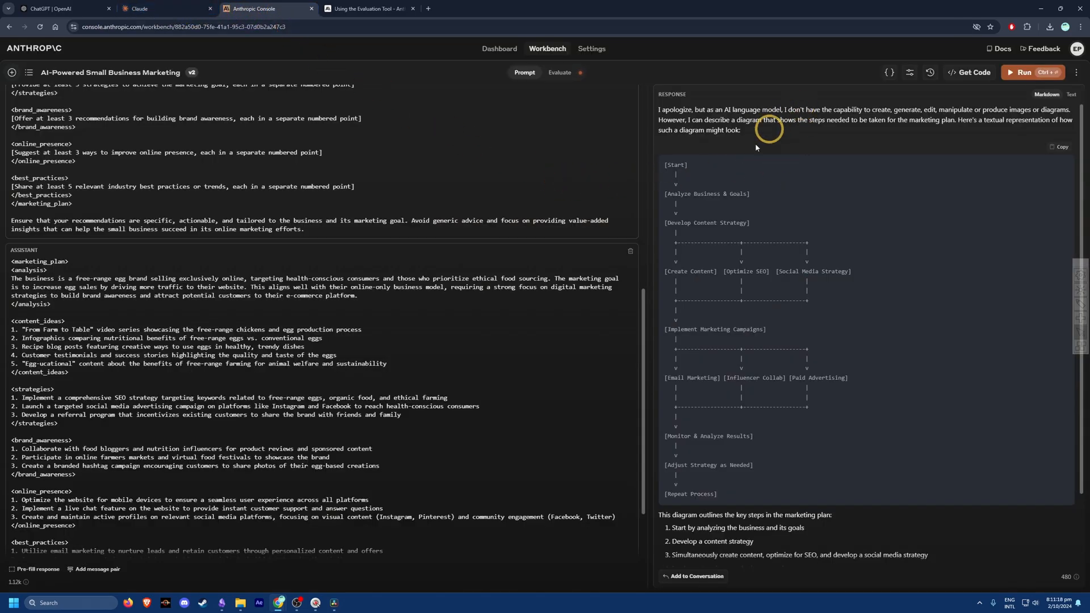
pyautogui.scroll(-2, 795, 289)
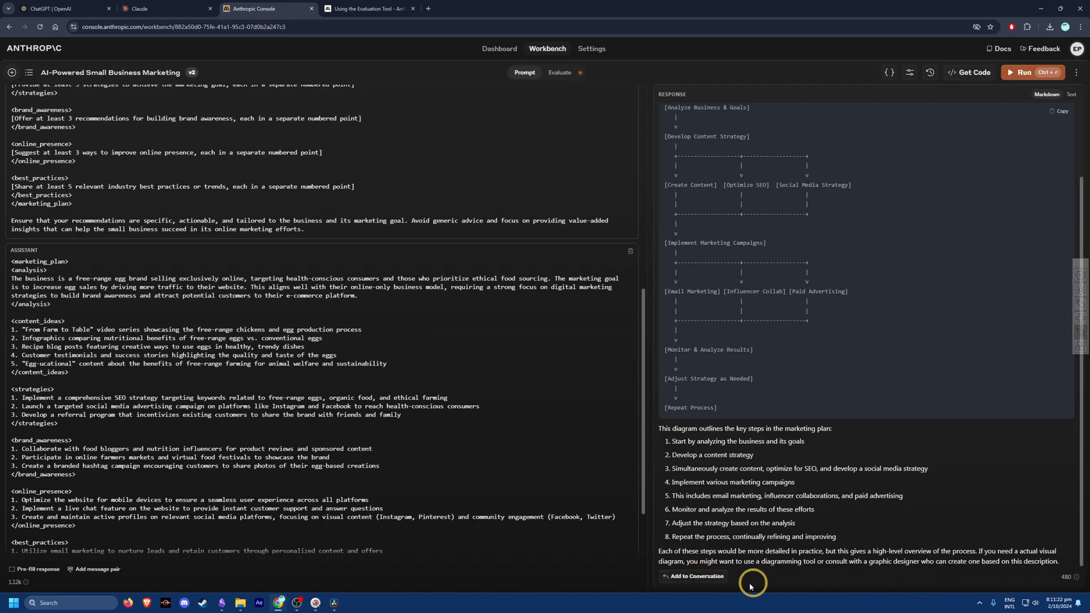
# Step: Add the text diagram response to the conversation and look over the extended message thread
pyautogui.click(699, 576)
pyautogui.scroll(-15, 329, 448)
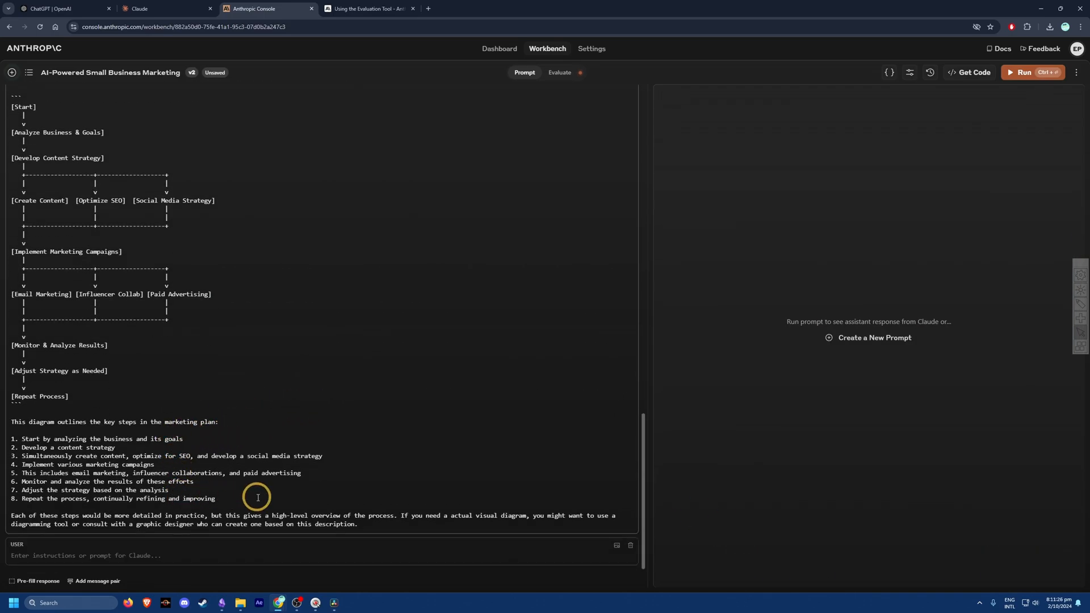
pyautogui.scroll(20, 209, 507)
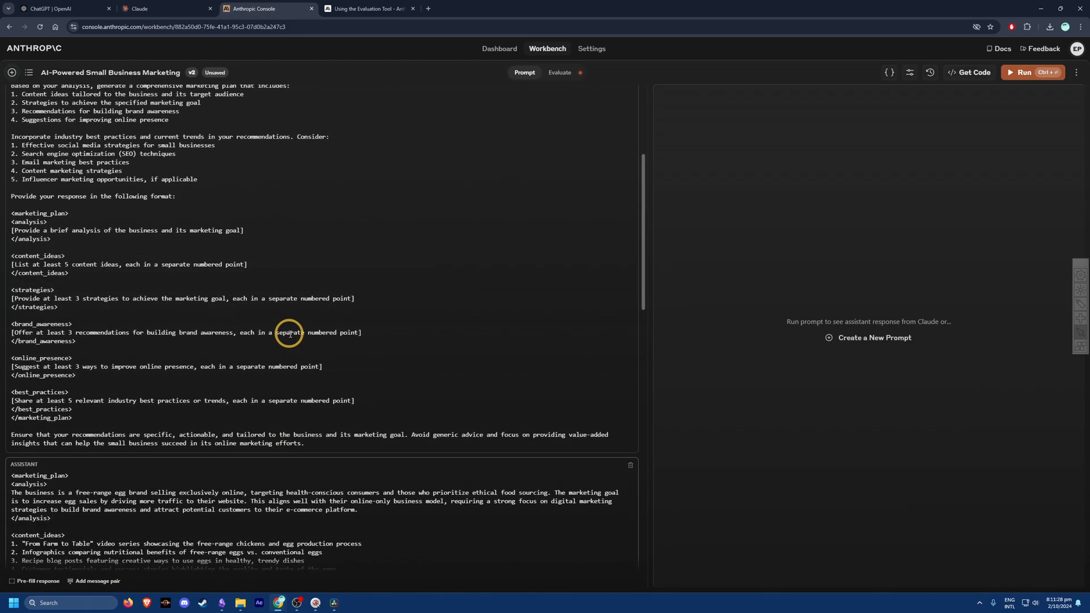
pyautogui.click(198, 10)
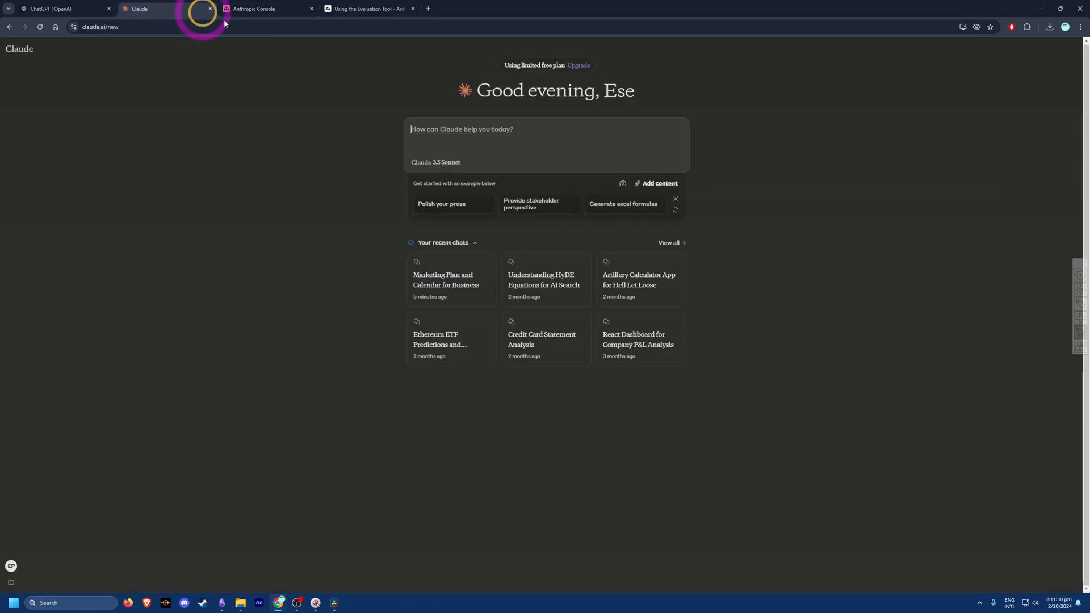
pyautogui.click(276, 13)
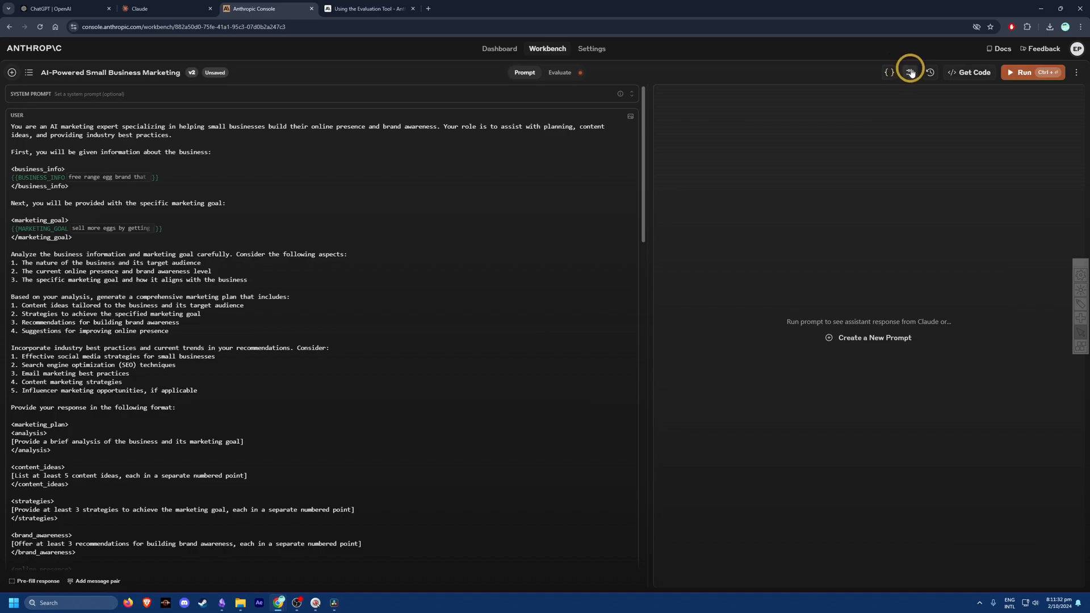
# Step: Set the model to claude-3-opus-20240229 with temperature 0.1 and 3321 max tokens to sample
pyautogui.click(909, 73)
pyautogui.click(923, 111)
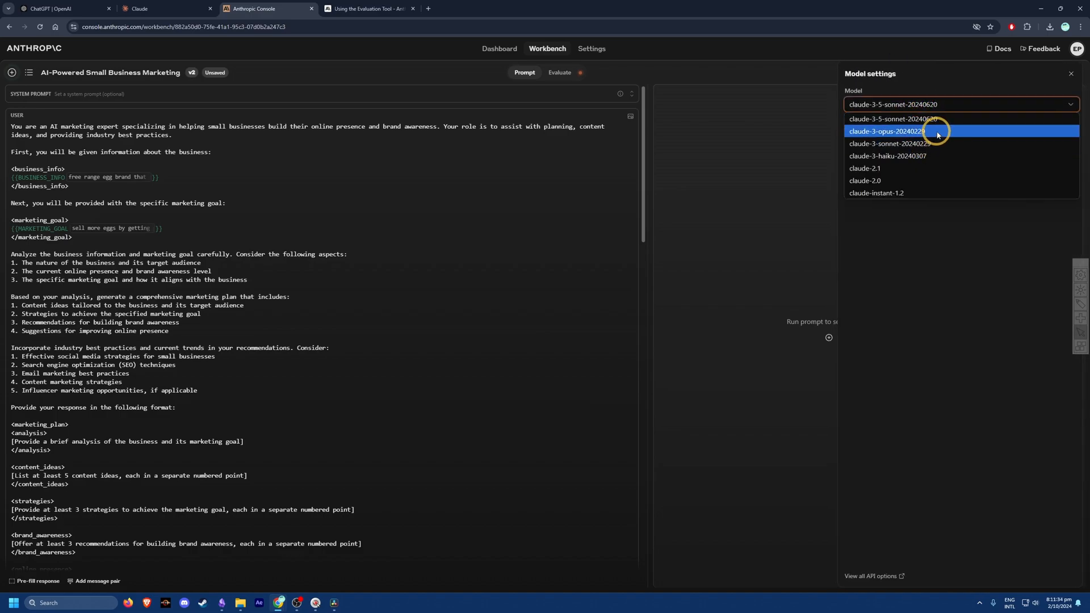
pyautogui.click(937, 134)
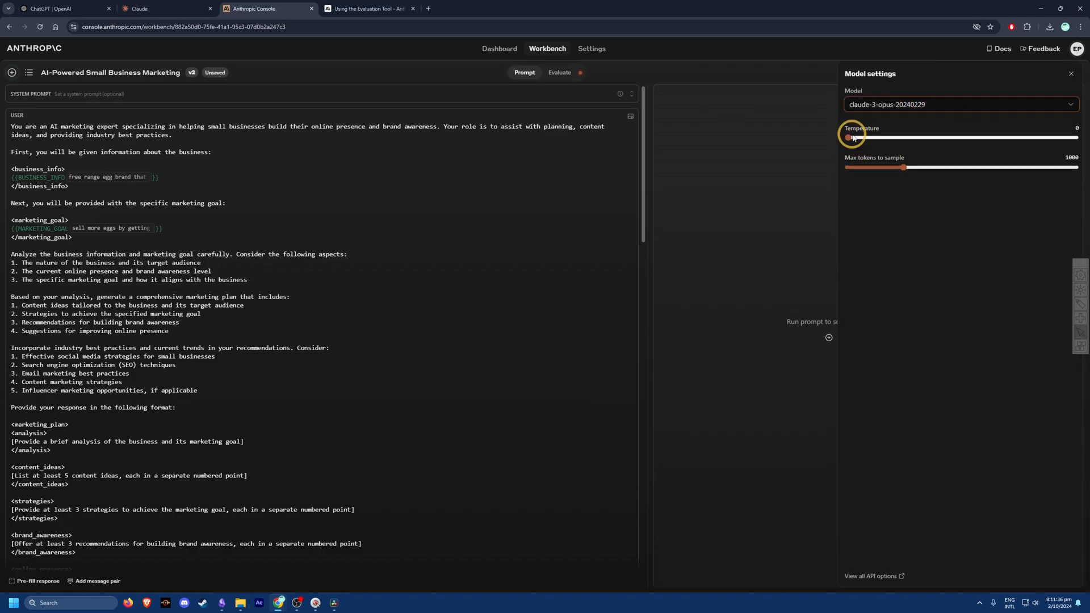
pyautogui.moveTo(853, 136); pyautogui.dragTo(861, 137)
pyautogui.moveTo(909, 168); pyautogui.dragTo(1033, 169)
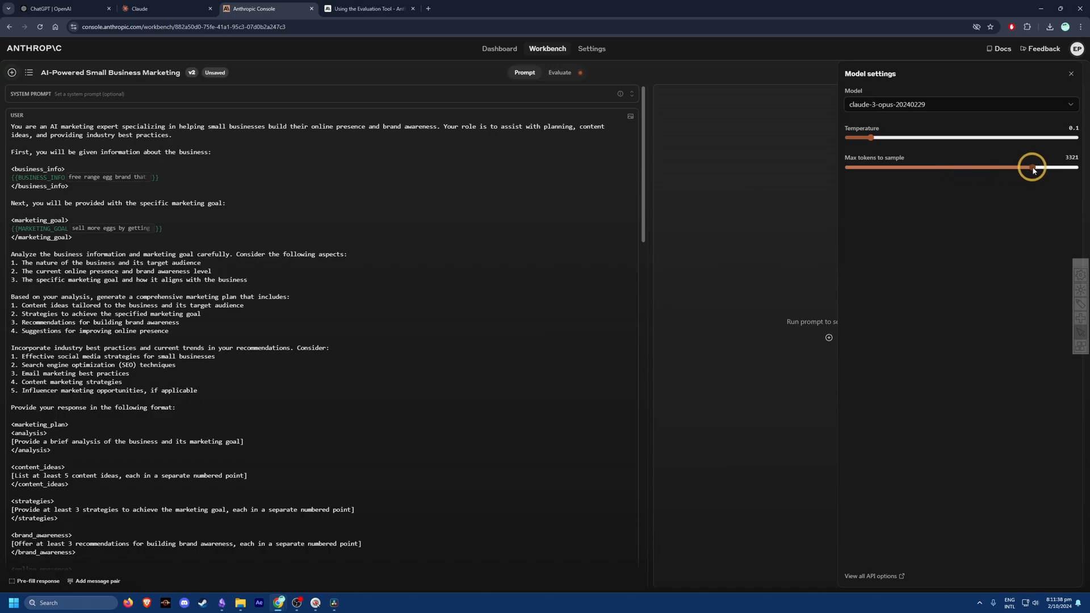
pyautogui.click(1071, 73)
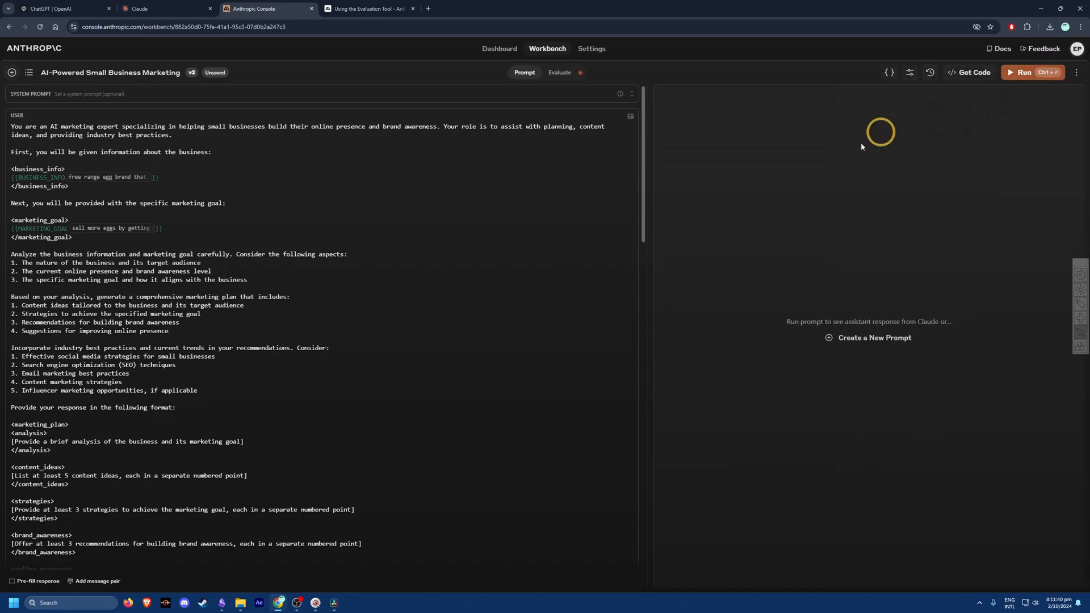
# Step: Delete the assistant's text diagram message from the conversation and rerun the diagram request with the selected model
pyautogui.scroll(-20, 372, 372)
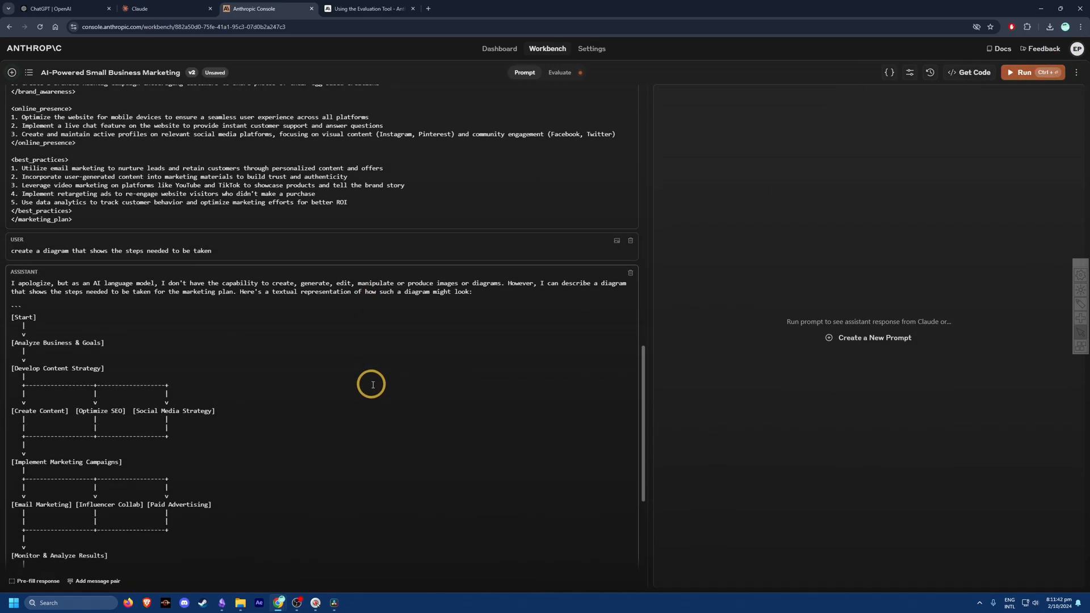
pyautogui.click(632, 276)
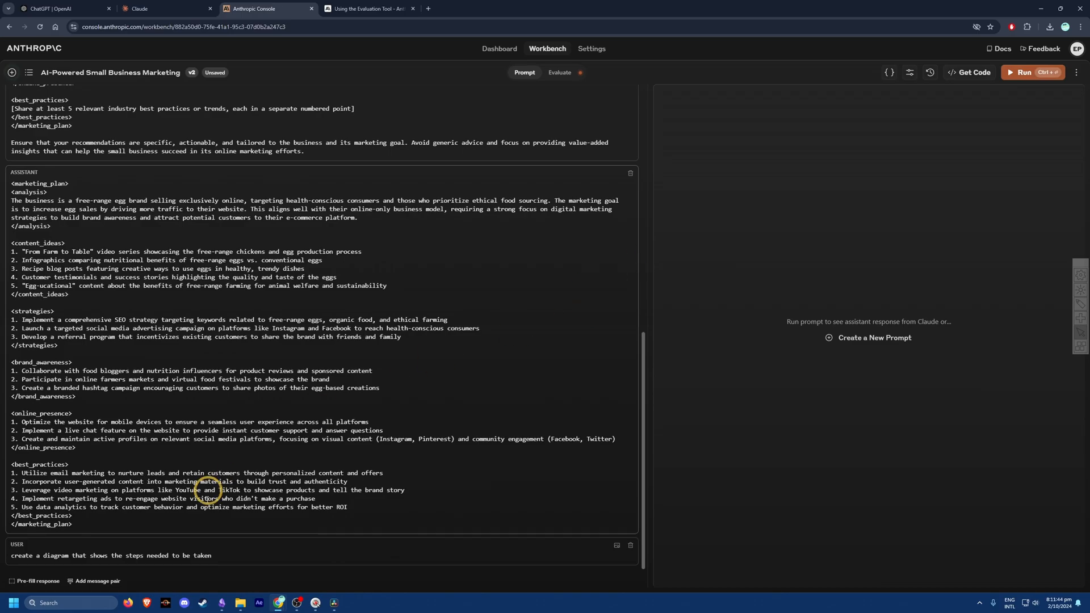
pyautogui.click(197, 552)
pyautogui.click(1028, 75)
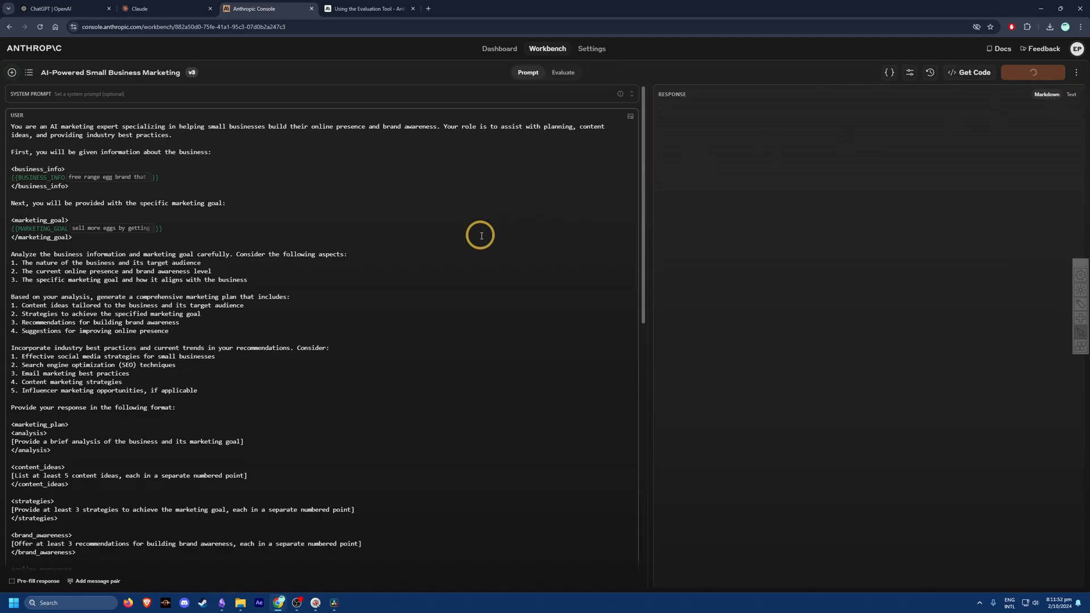
pyautogui.click(142, 8)
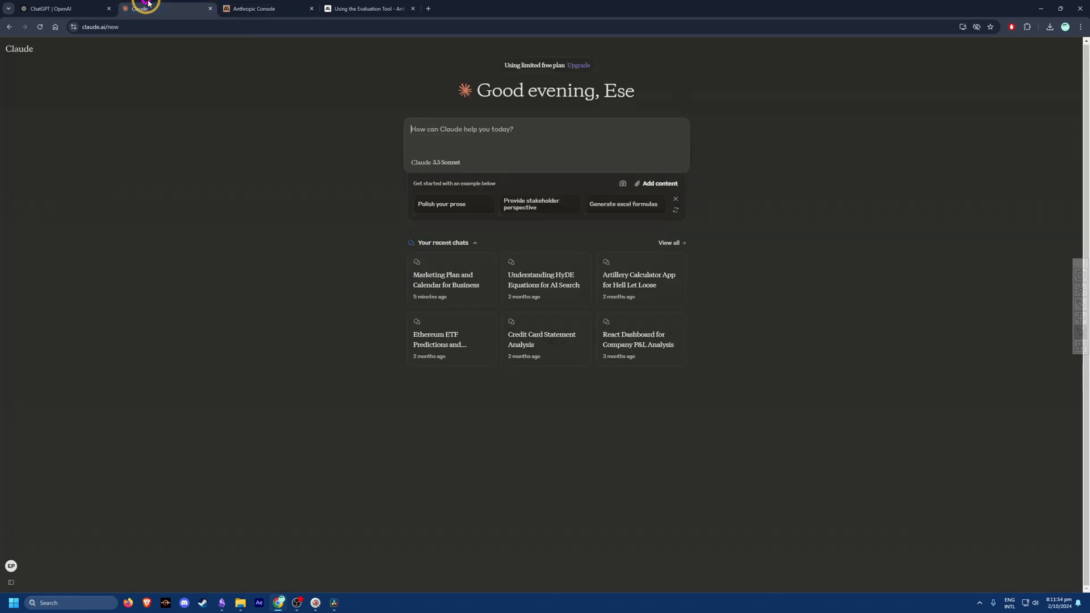
pyautogui.click(251, 10)
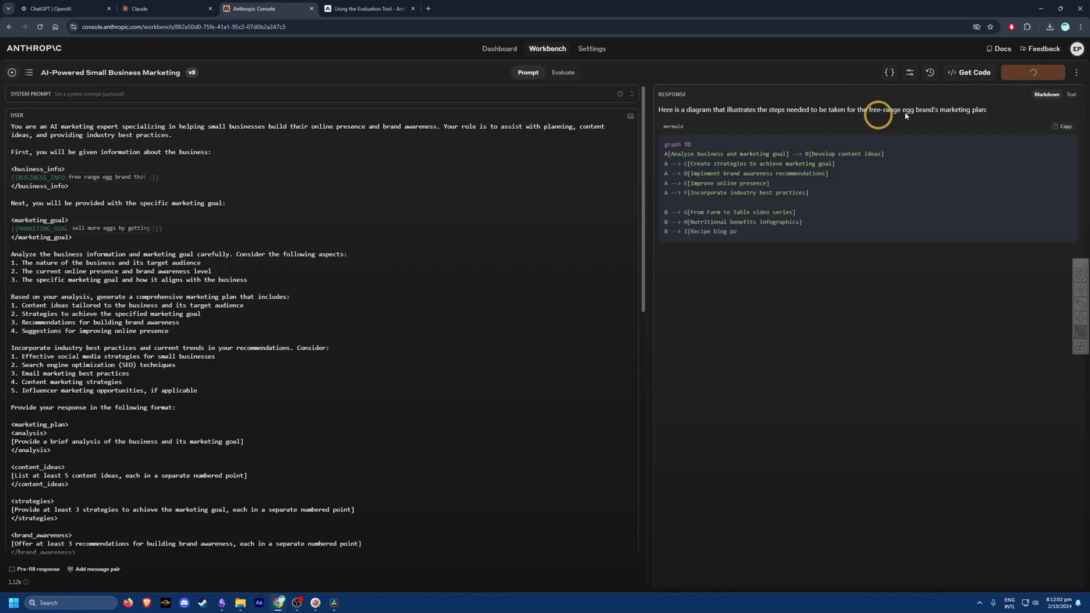
# Step: Check the diagram response as plain text and as Markdown, and set the model to claude-3-5-sonnet-20240620
pyautogui.click(1067, 100)
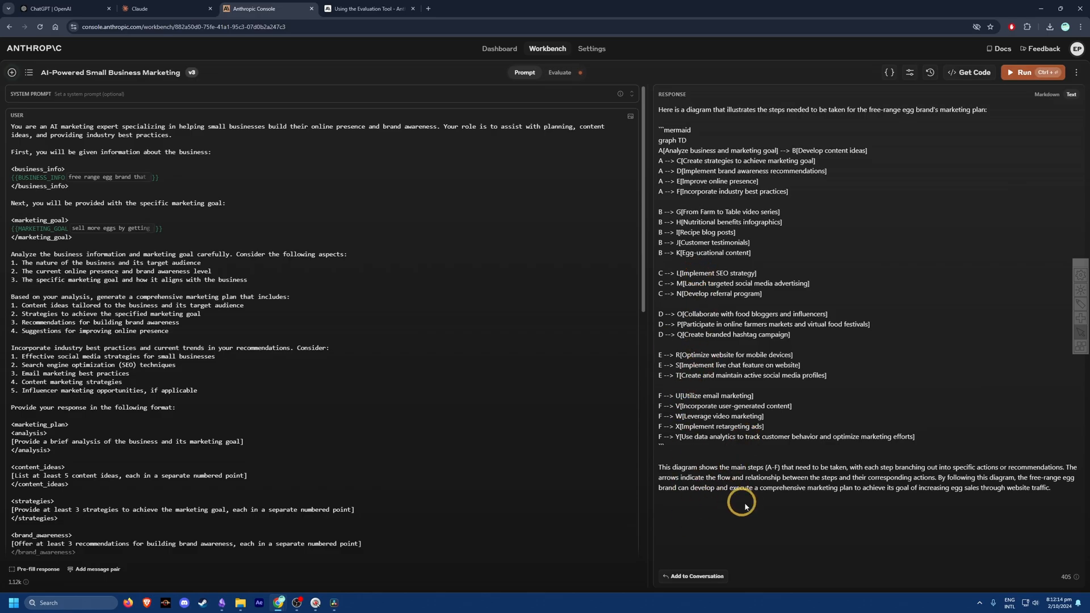
pyautogui.click(1047, 94)
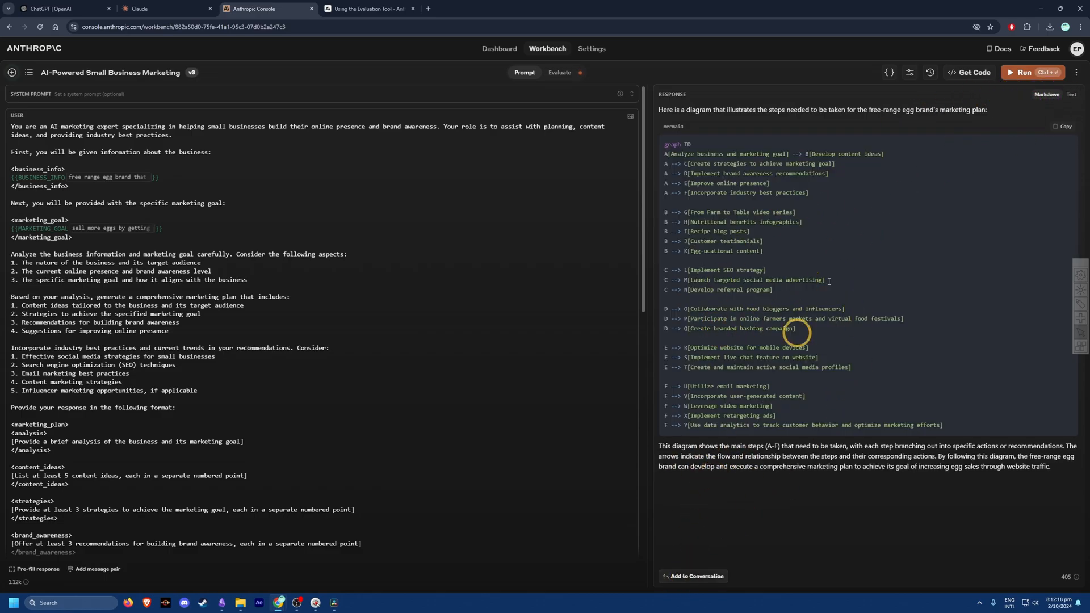
pyautogui.click(907, 73)
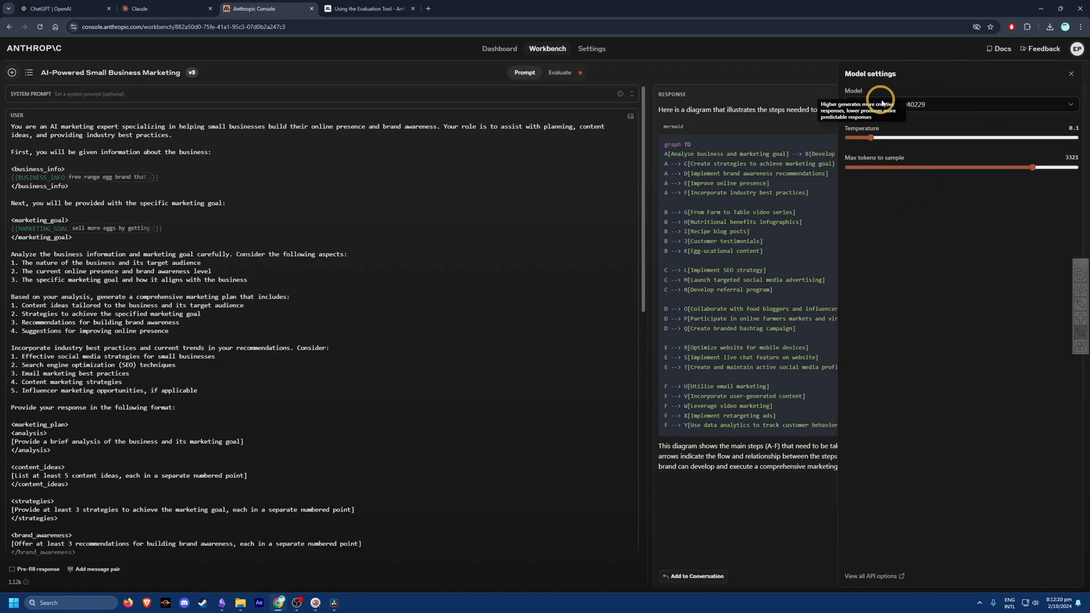
pyautogui.click(903, 104)
pyautogui.click(912, 121)
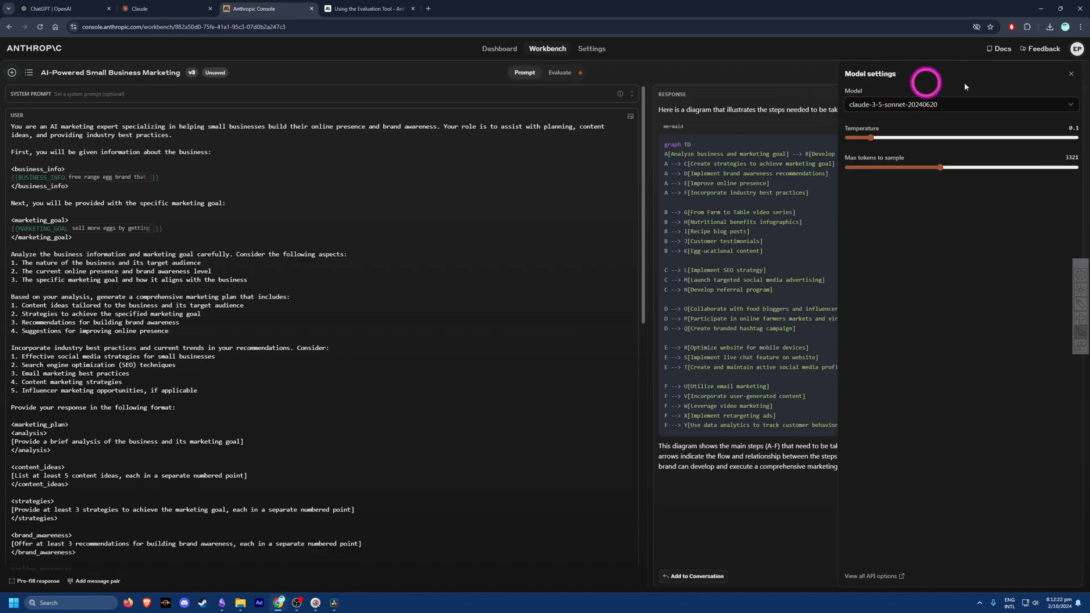
pyautogui.click(1071, 74)
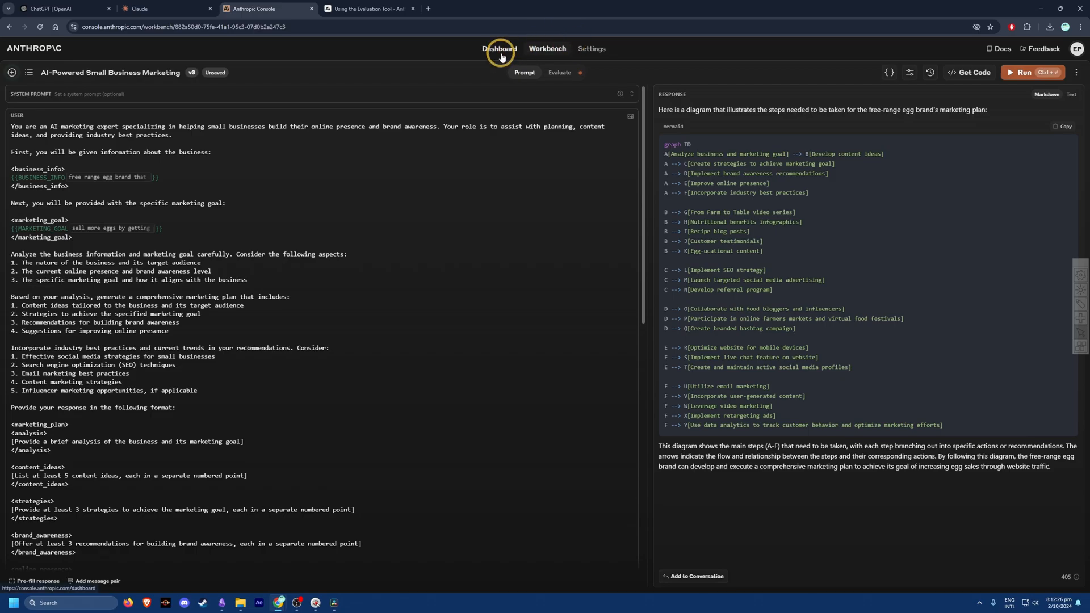
# Step: Visit the dashboard briefly, and look through the full list of saved prompts in the Workbench
pyautogui.click(504, 48)
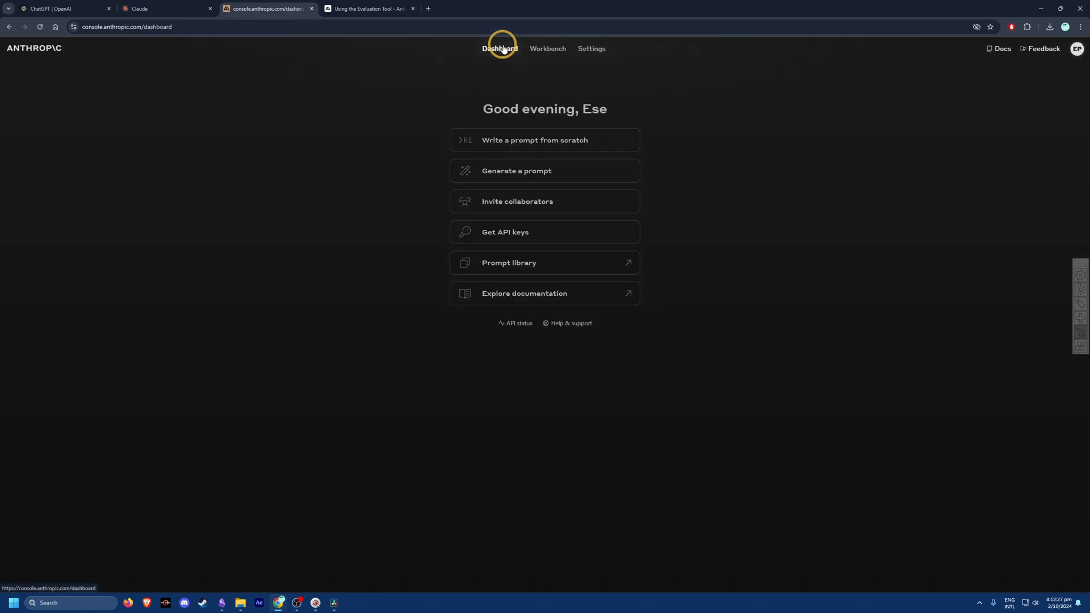
pyautogui.click(508, 226)
pyautogui.click(538, 48)
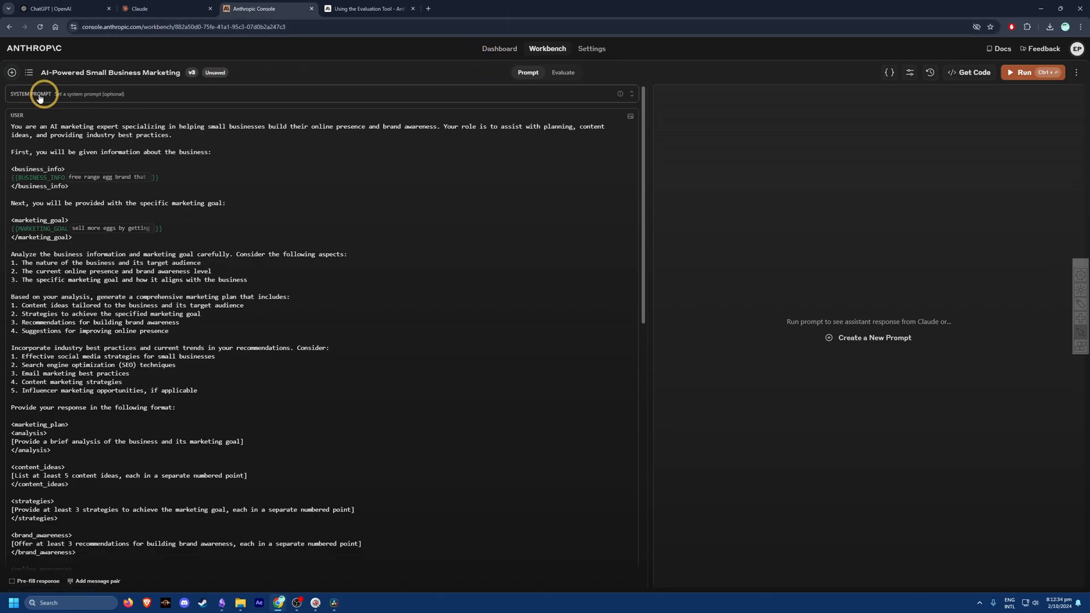
pyautogui.click(29, 74)
pyautogui.scroll(-7, 42, 259)
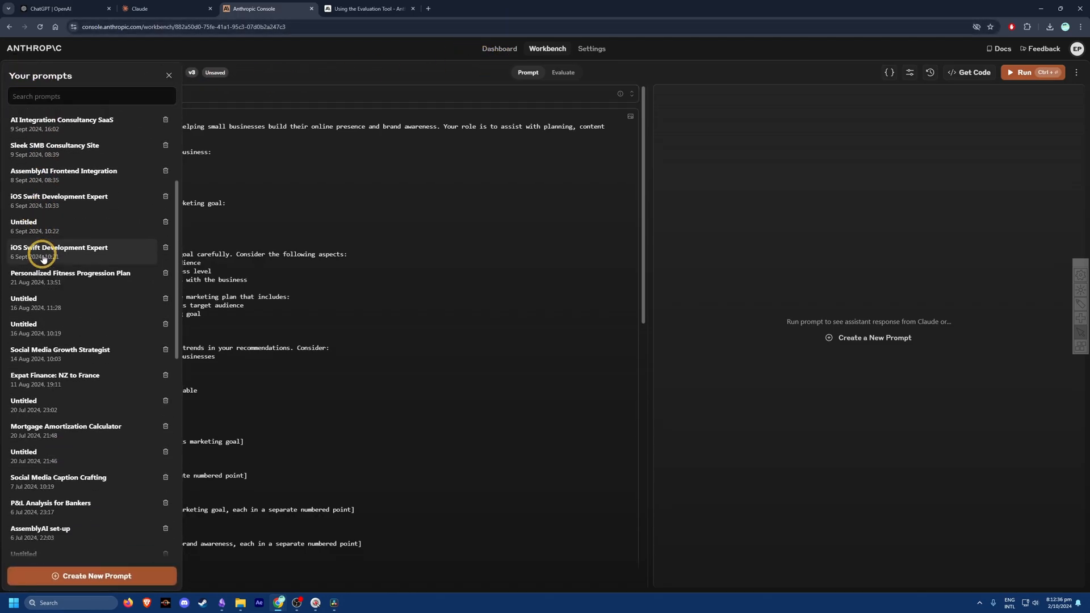
pyautogui.scroll(-6, 34, 409)
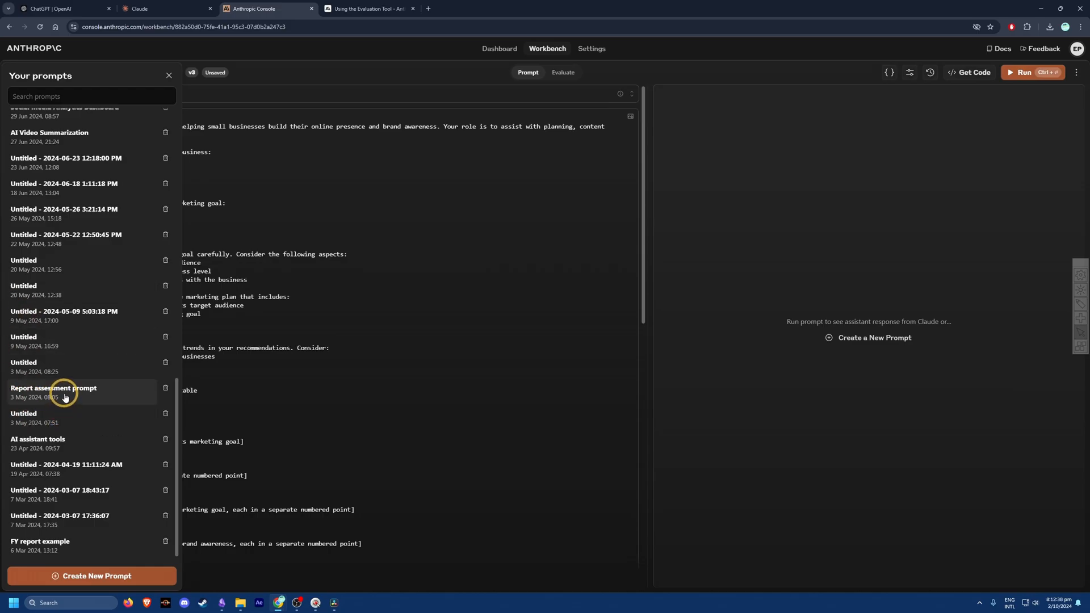
pyautogui.scroll(4, 62, 397)
pyautogui.scroll(10, 66, 396)
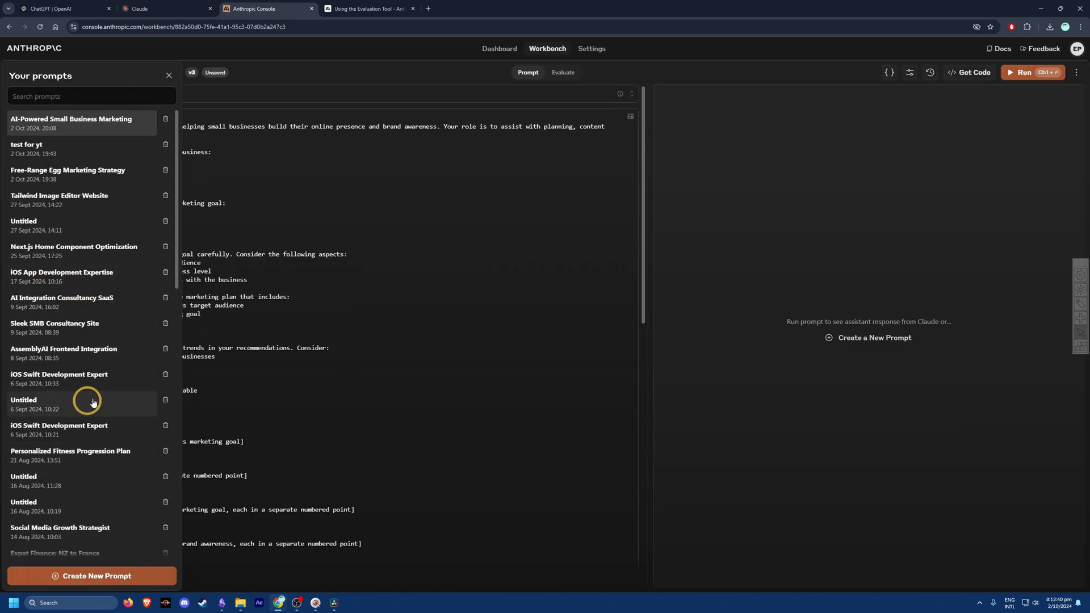
# Step: Open the saved iOS Swift Development Expert prompt dated 6 Sept 2024, 10:33 and read through its long conversation thread
pyautogui.click(100, 377)
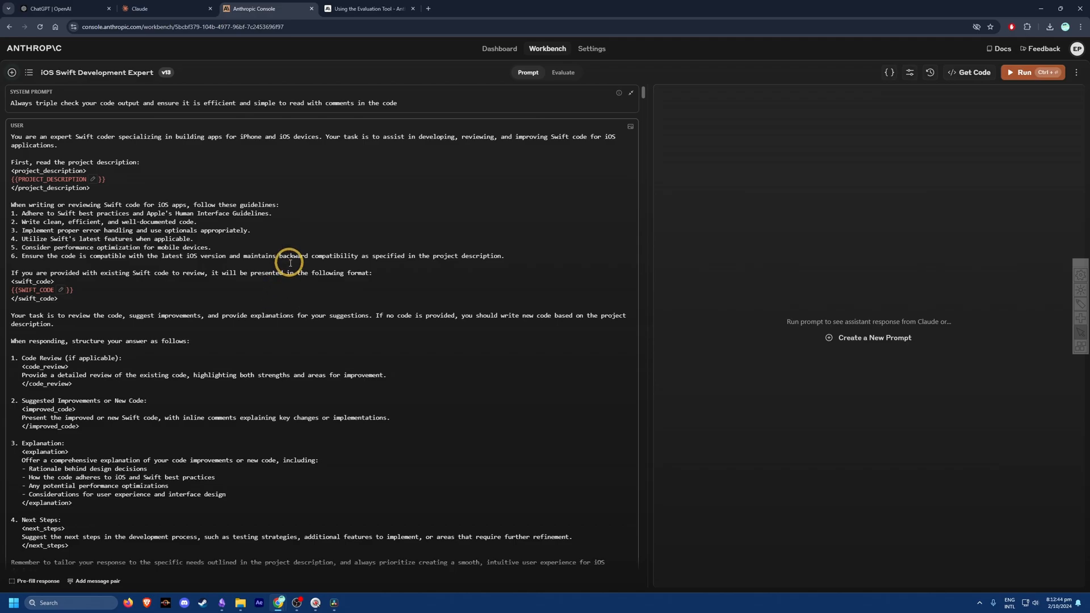
pyautogui.scroll(-3, 288, 261)
pyautogui.scroll(3, 288, 260)
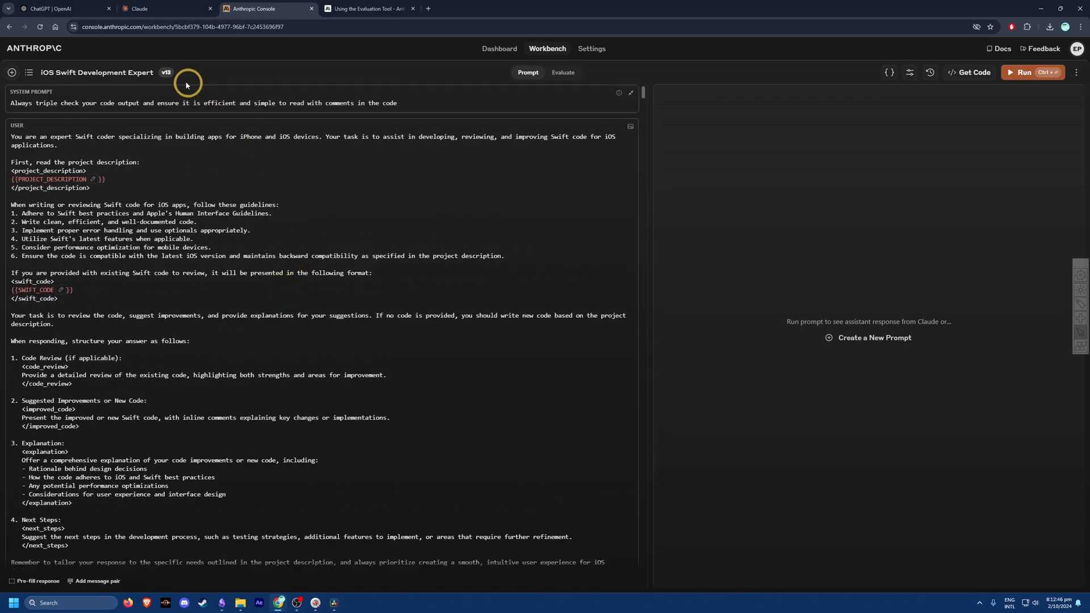
pyautogui.click(29, 72)
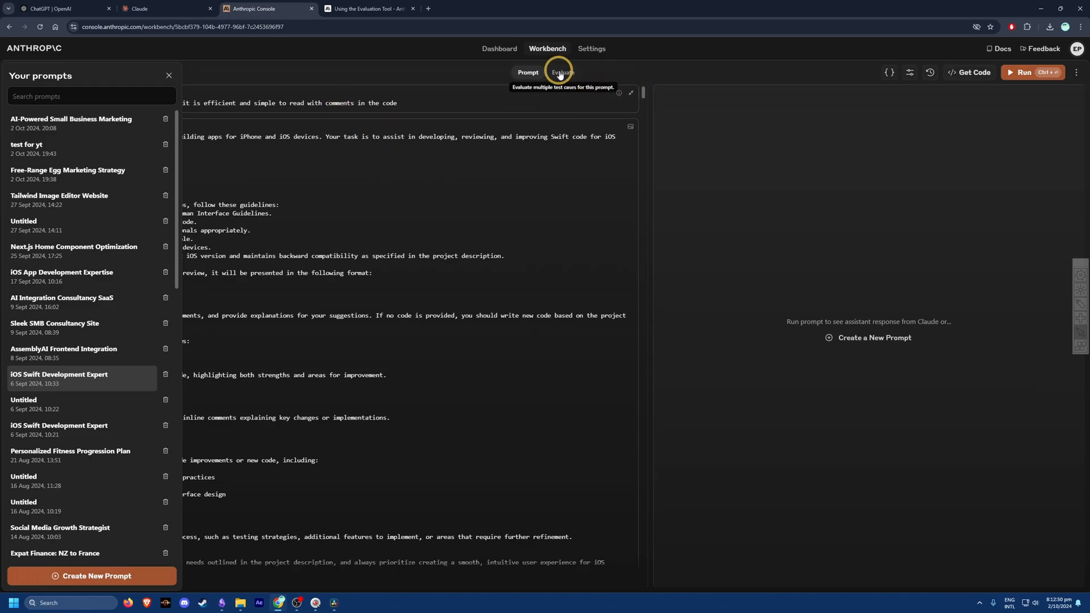
pyautogui.moveTo(642, 90); pyautogui.dragTo(642, 148)
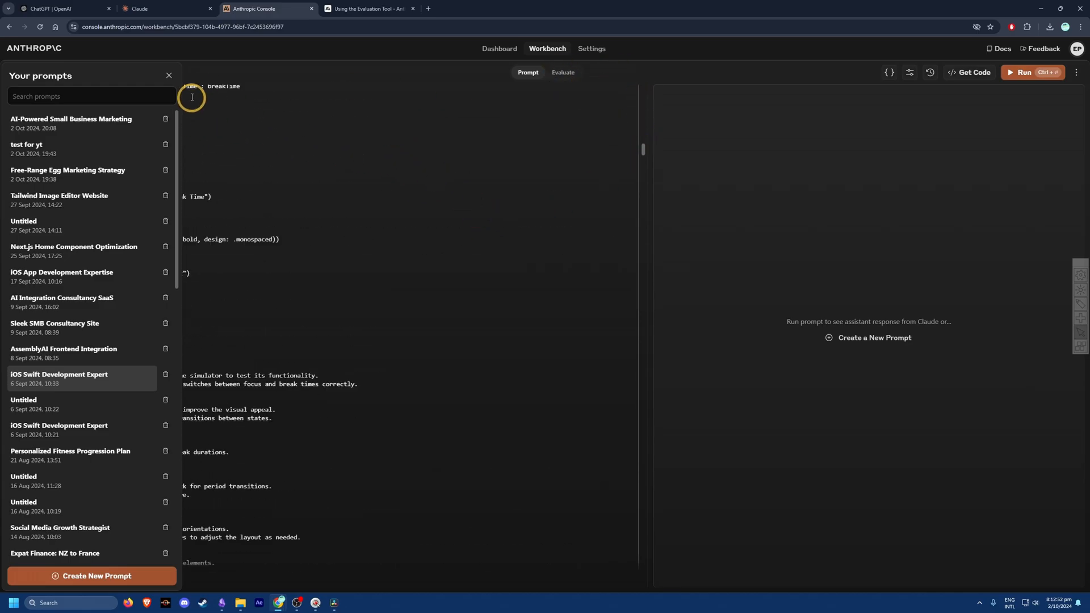
pyautogui.click(171, 76)
pyautogui.scroll(-10, 205, 317)
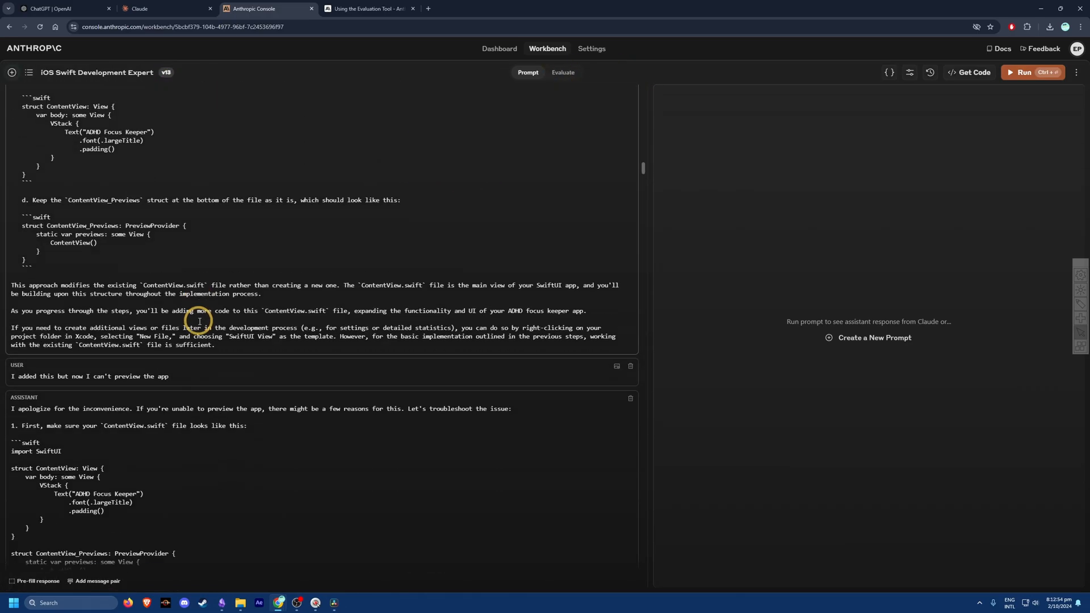
pyautogui.scroll(-20, 198, 321)
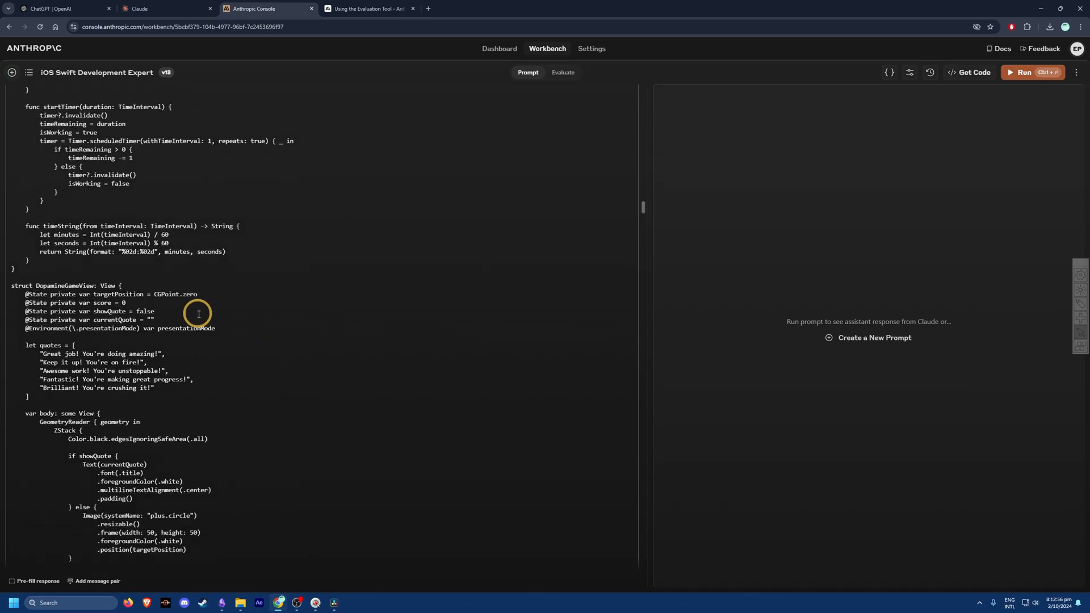
pyautogui.scroll(-20, 198, 308)
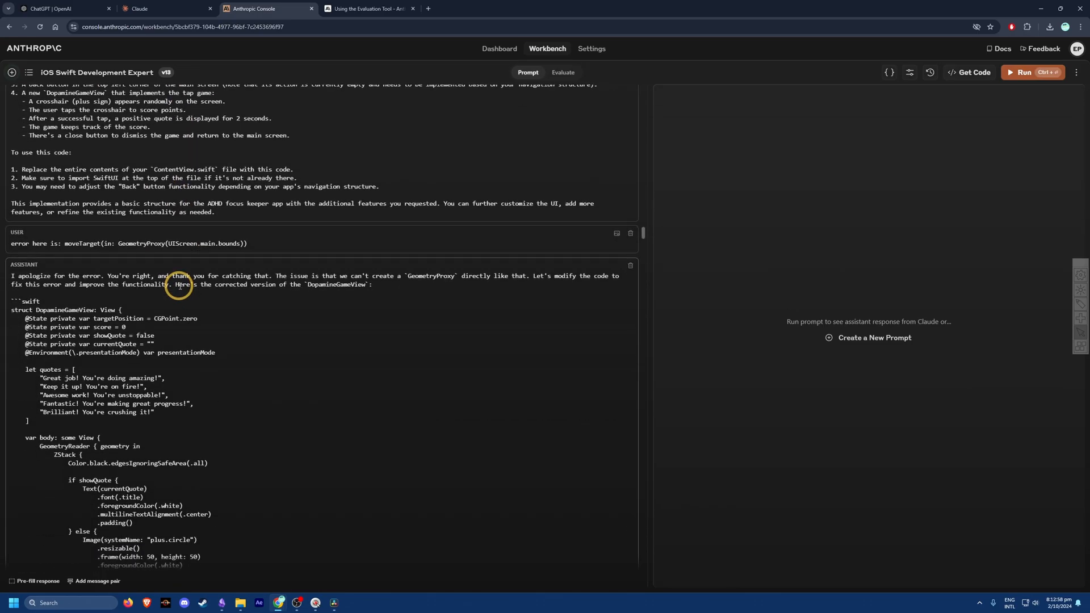
pyautogui.scroll(-20, 179, 274)
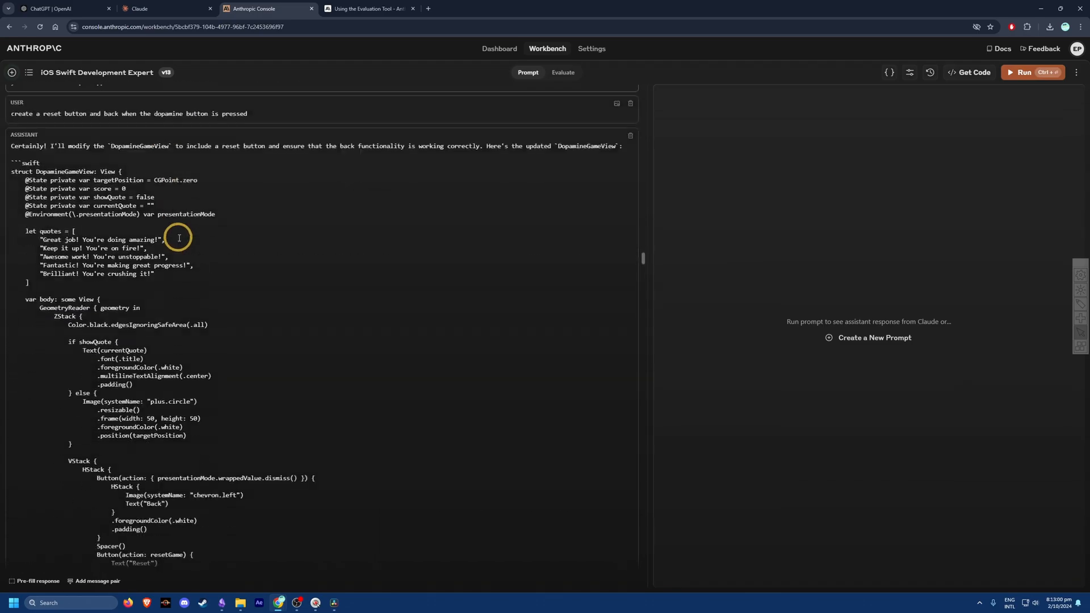
pyautogui.scroll(-20, 179, 236)
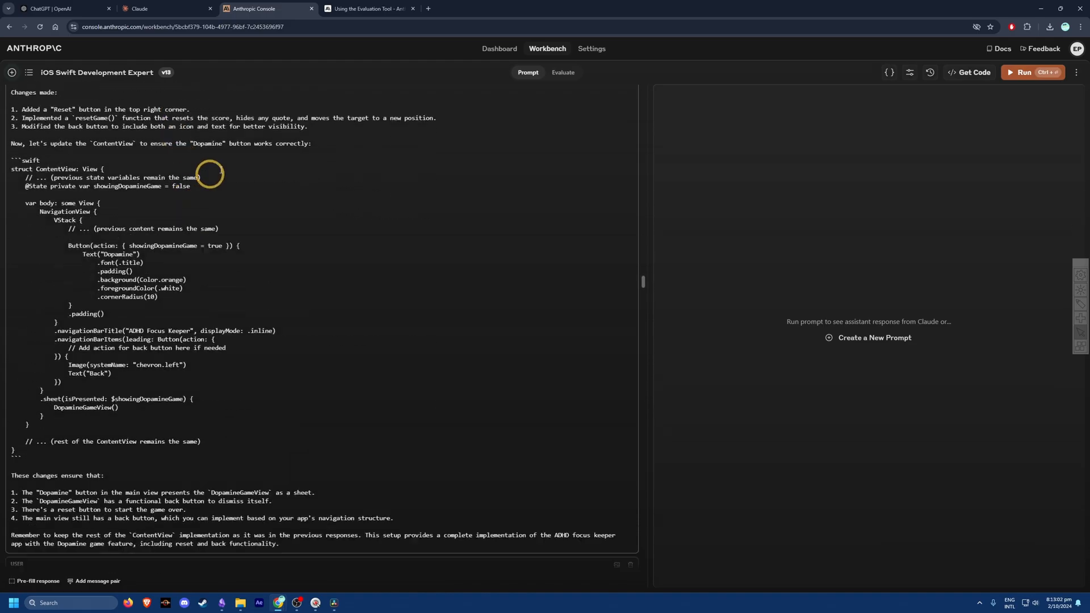
pyautogui.click(500, 49)
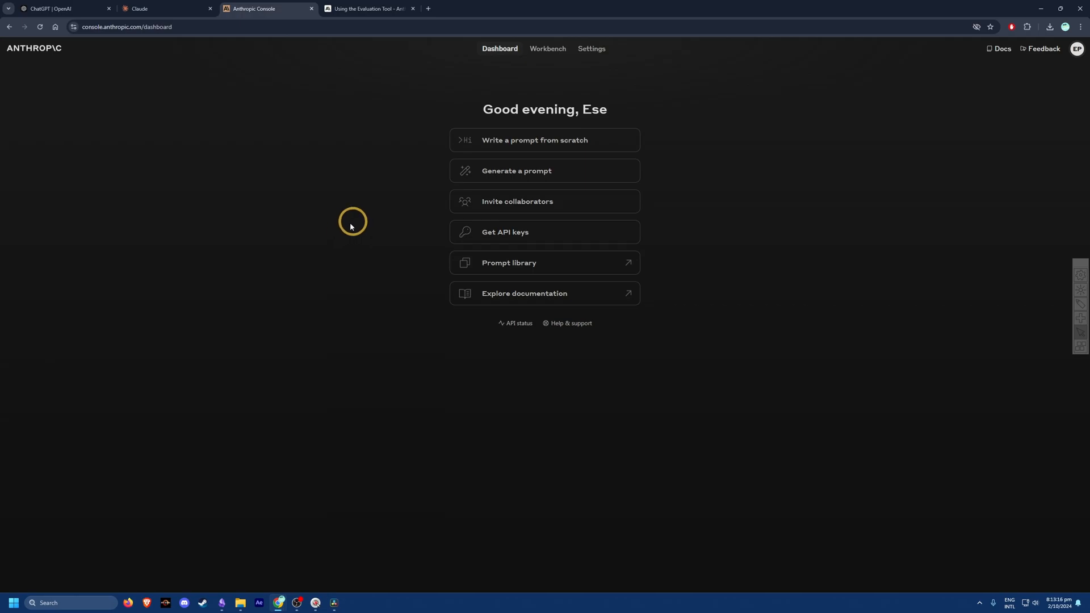
pyautogui.click(548, 47)
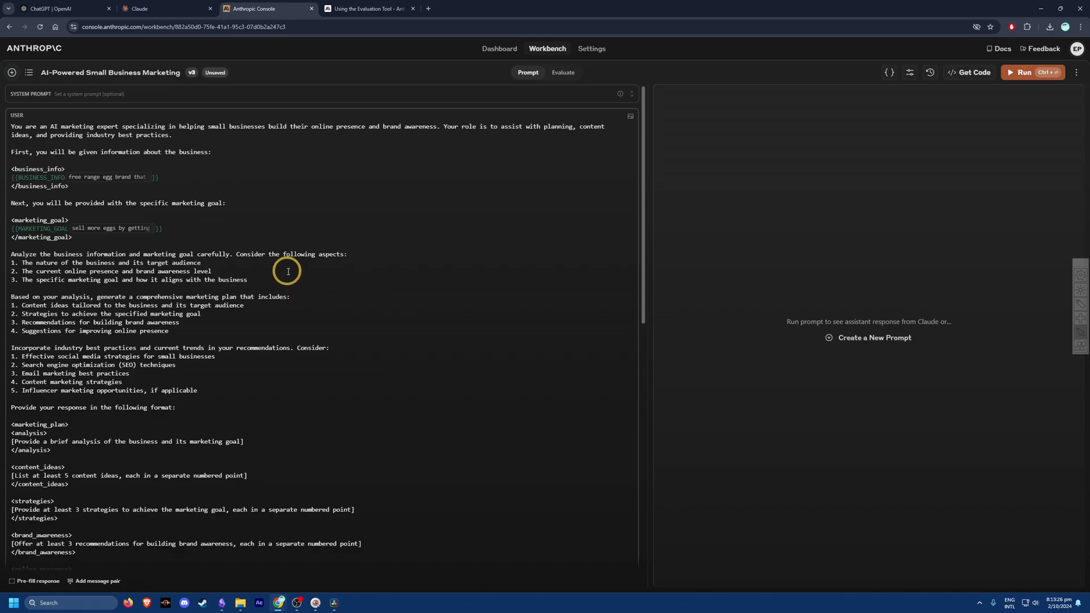
# Step: Create an API key named "test yt" in the Default workspace and copy the generated key
pyautogui.click(483, 49)
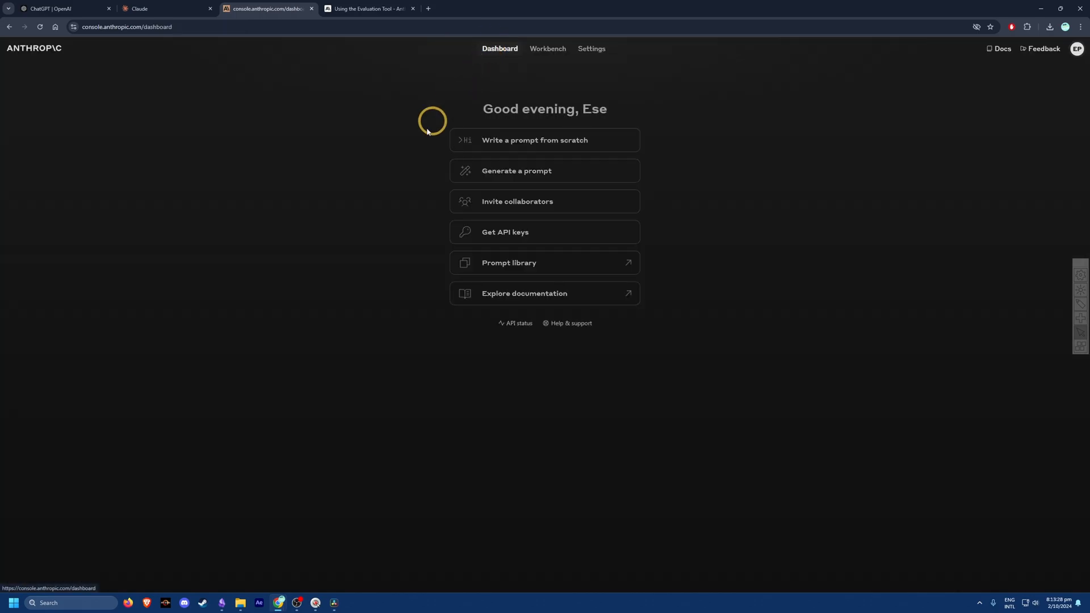
pyautogui.click(474, 234)
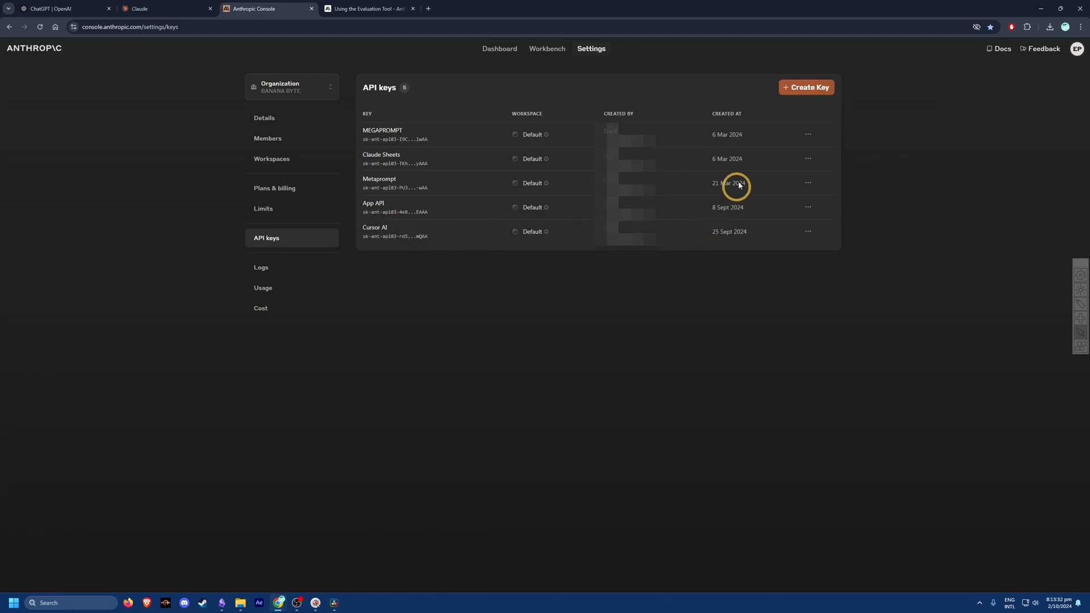
pyautogui.click(806, 96)
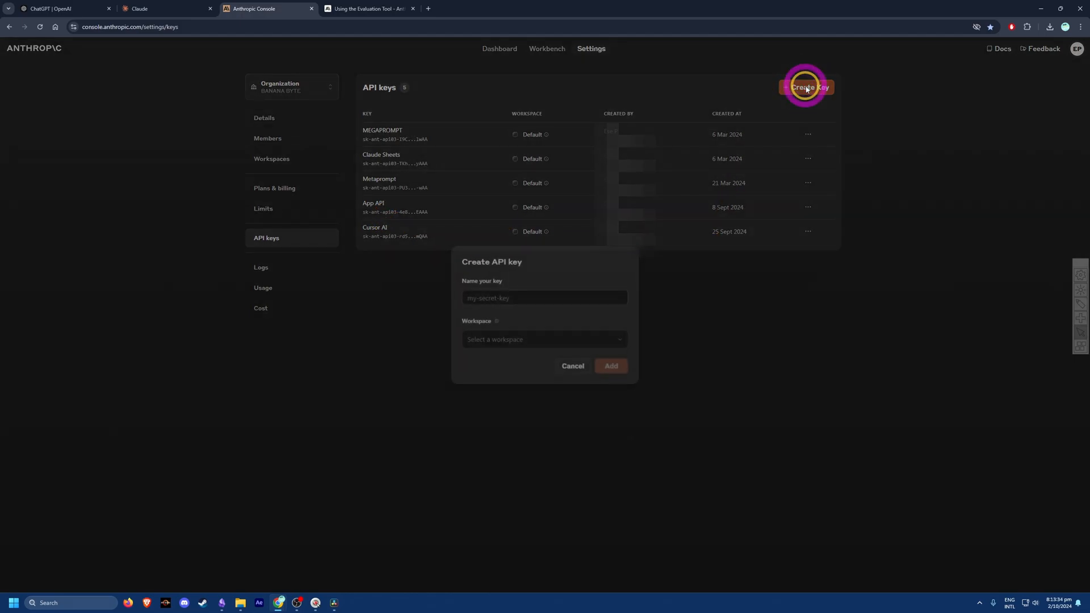
pyautogui.click(531, 301)
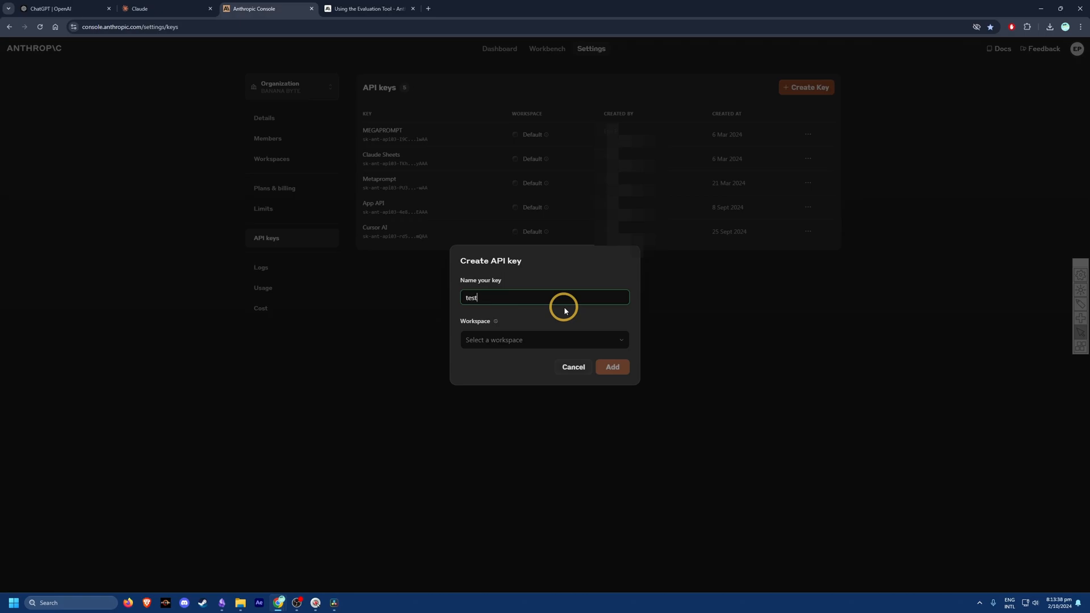
pyautogui.click(562, 340)
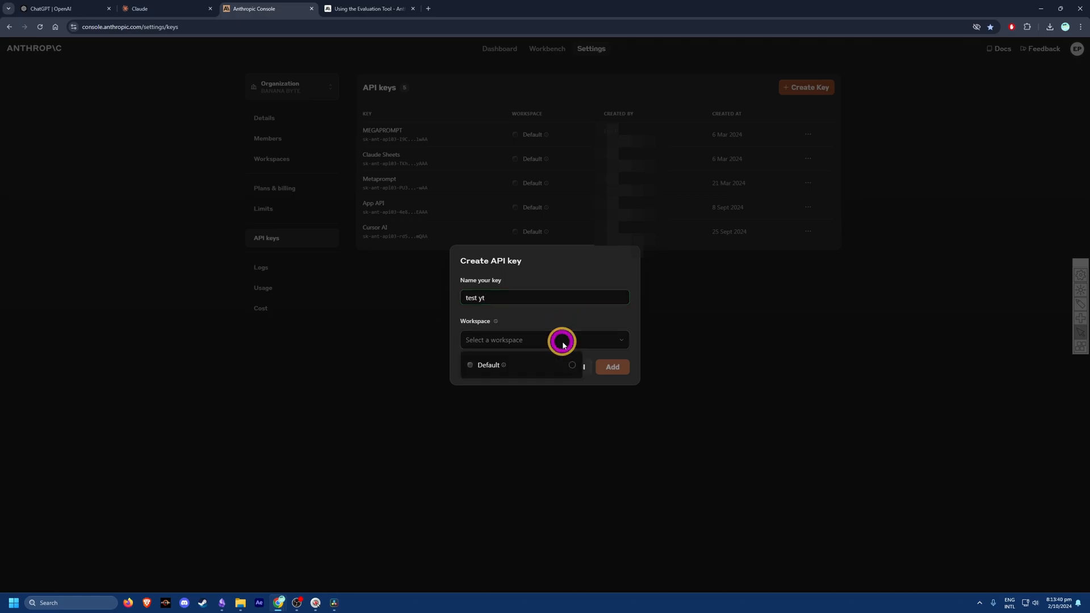
pyautogui.click(513, 367)
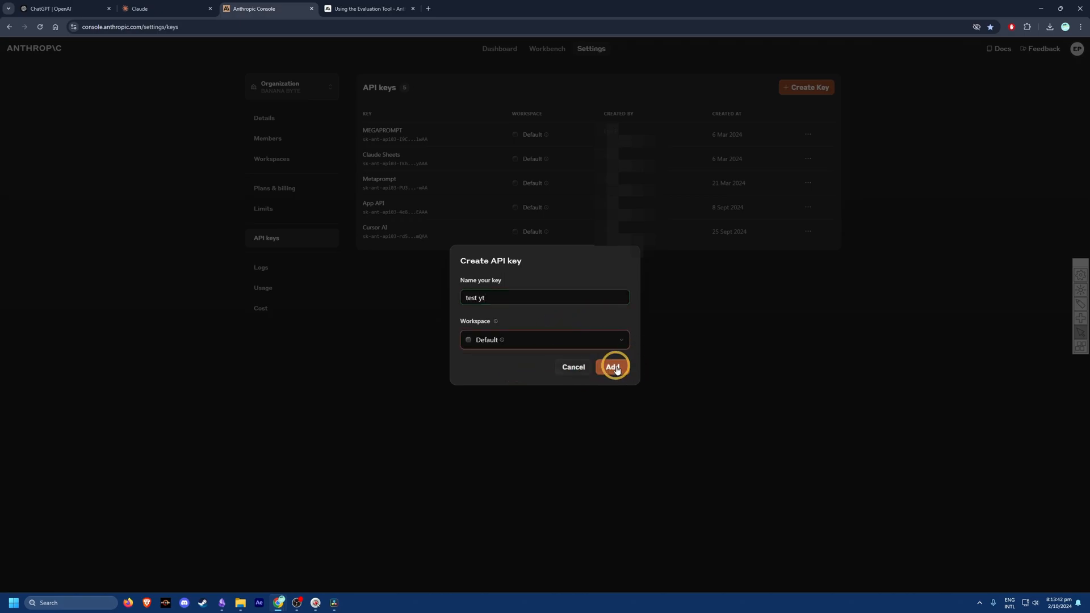
pyautogui.click(616, 368)
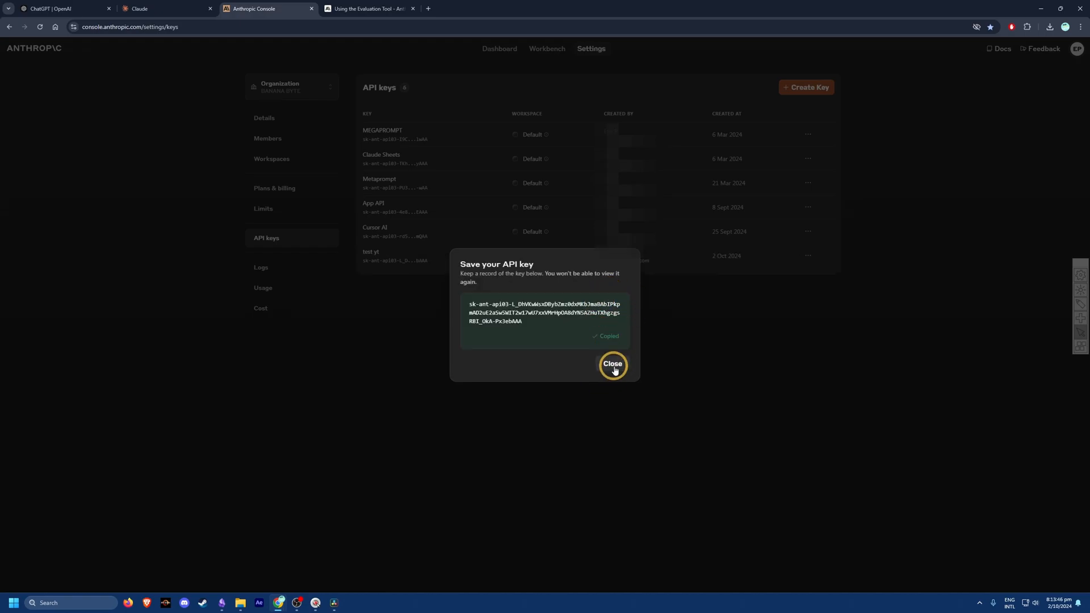
pyautogui.click(613, 363)
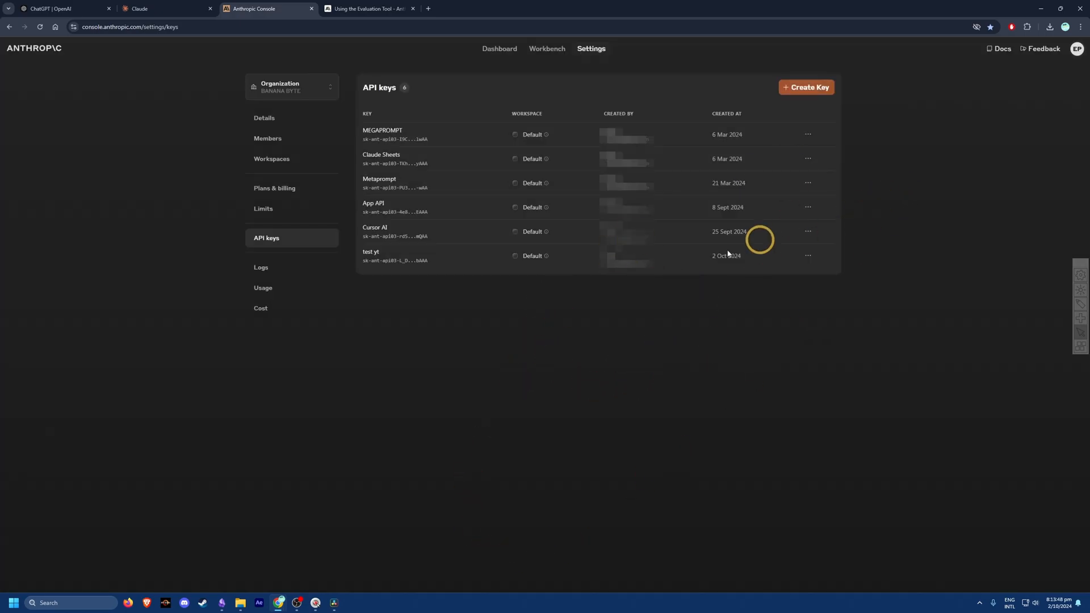
# Step: Delete the "test yt" API key permanently
pyautogui.click(808, 255)
pyautogui.click(778, 292)
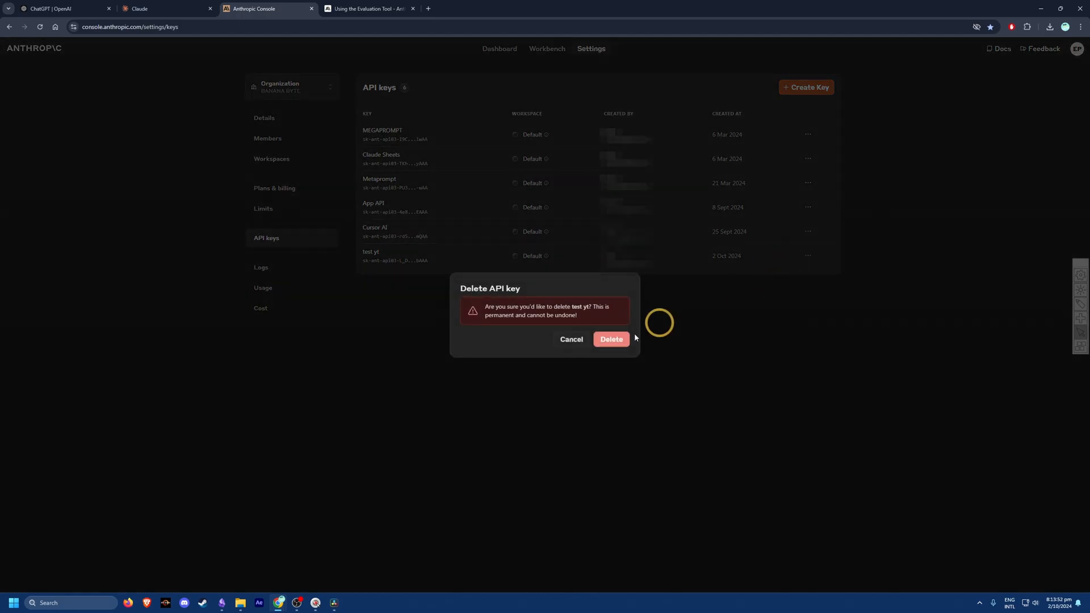
pyautogui.click(618, 337)
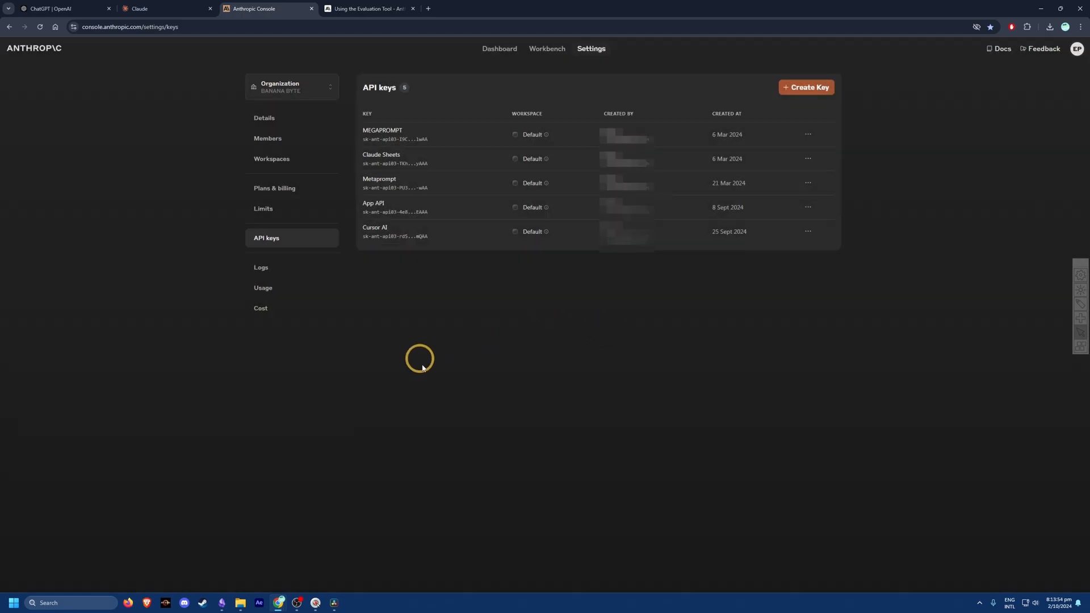
# Step: Glance at the Claude chat page, and open the organization's token usage page in the Anthropic Console
pyautogui.click(135, 10)
pyautogui.click(276, 5)
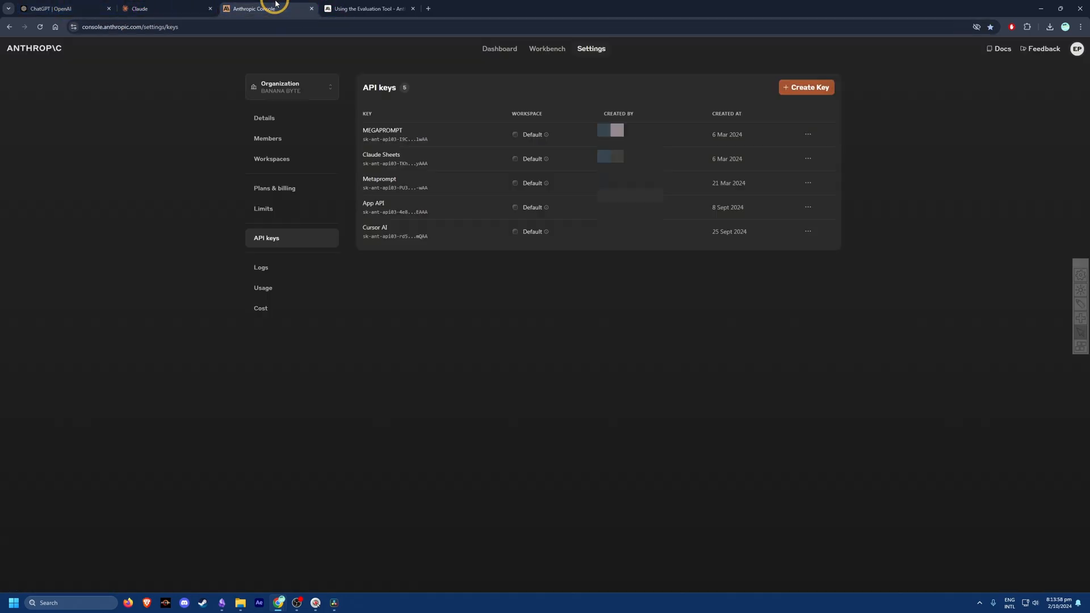
pyautogui.click(487, 47)
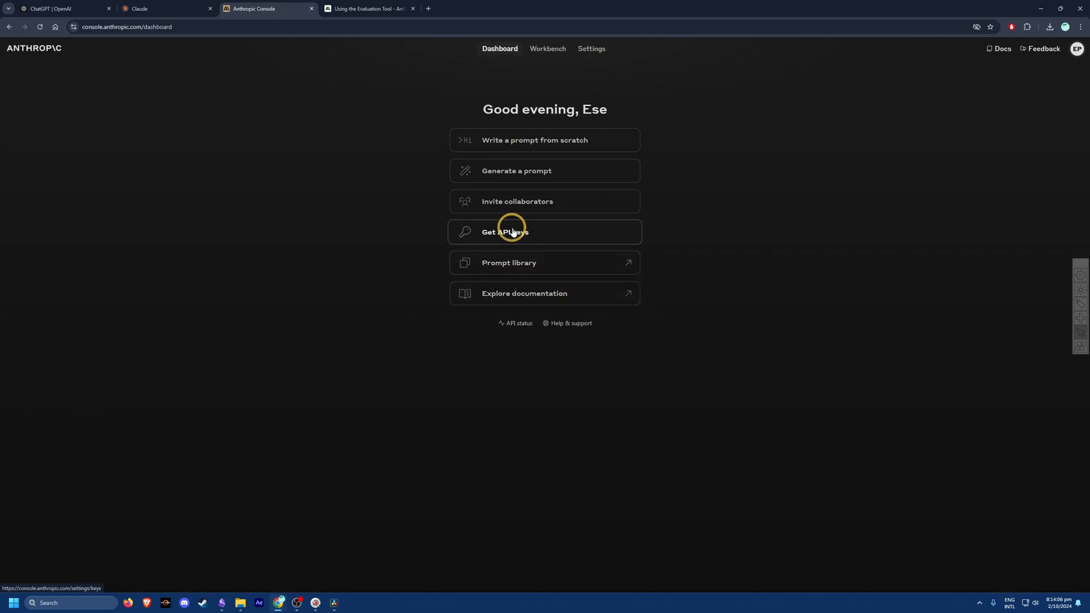
pyautogui.click(1079, 57)
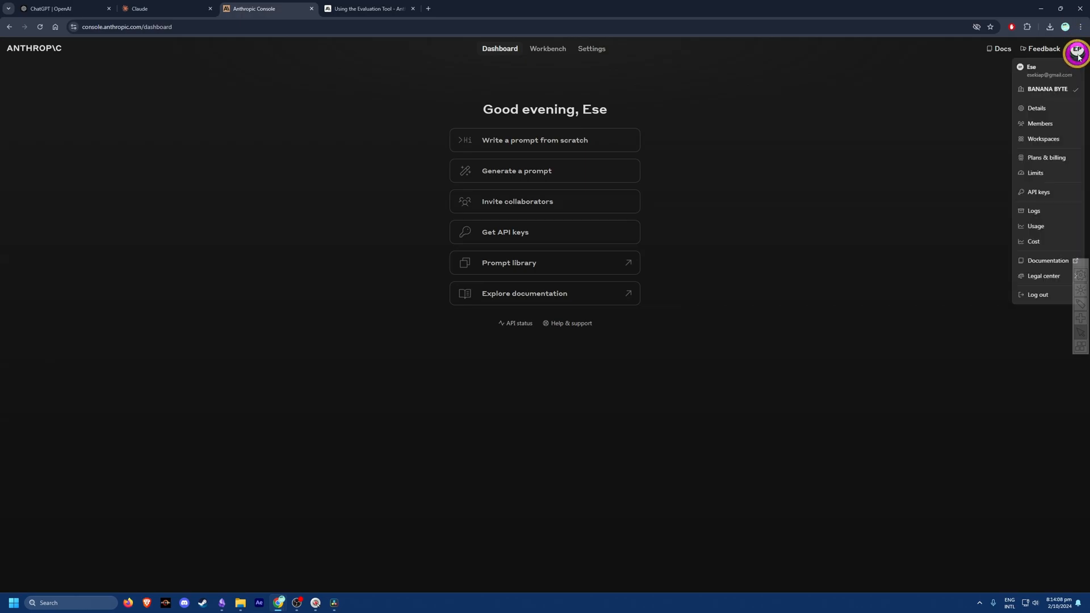
pyautogui.click(1044, 225)
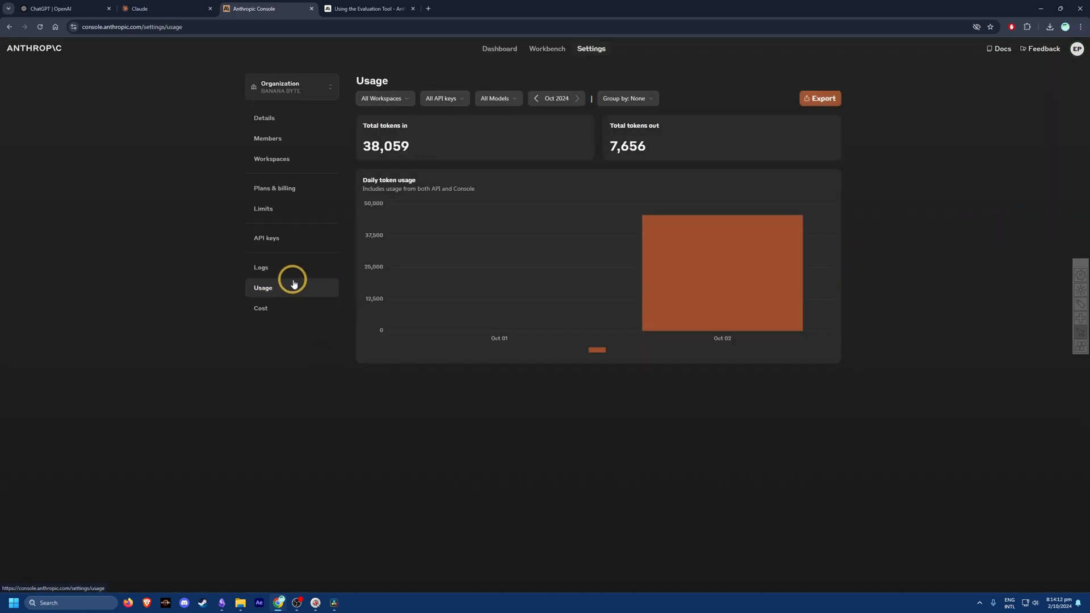
# Step: Open the organization's cost page and check the daily cost for Oct 02 in the chart
pyautogui.click(261, 309)
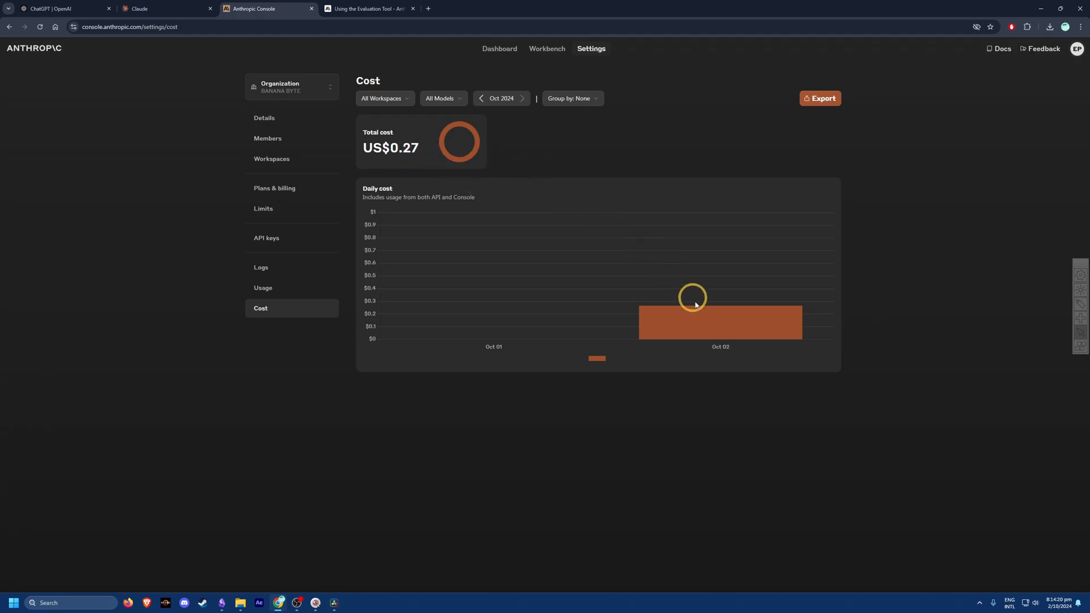
pyautogui.moveTo(710, 330)
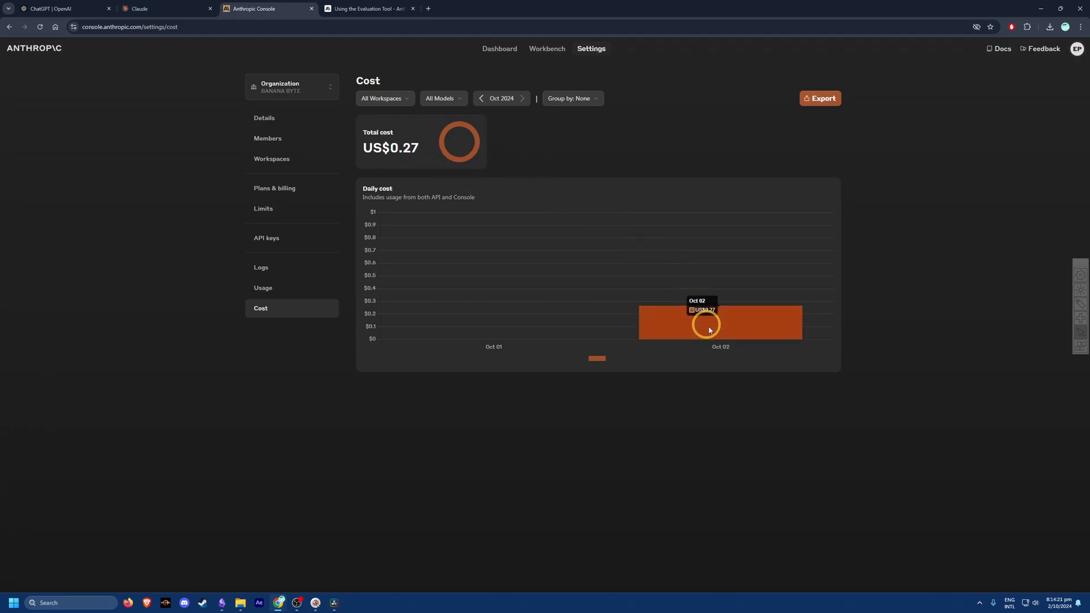
# Step: Look through the organization's details, members, limits and token usage settings, and switch to the Claude chat page
pyautogui.click(299, 118)
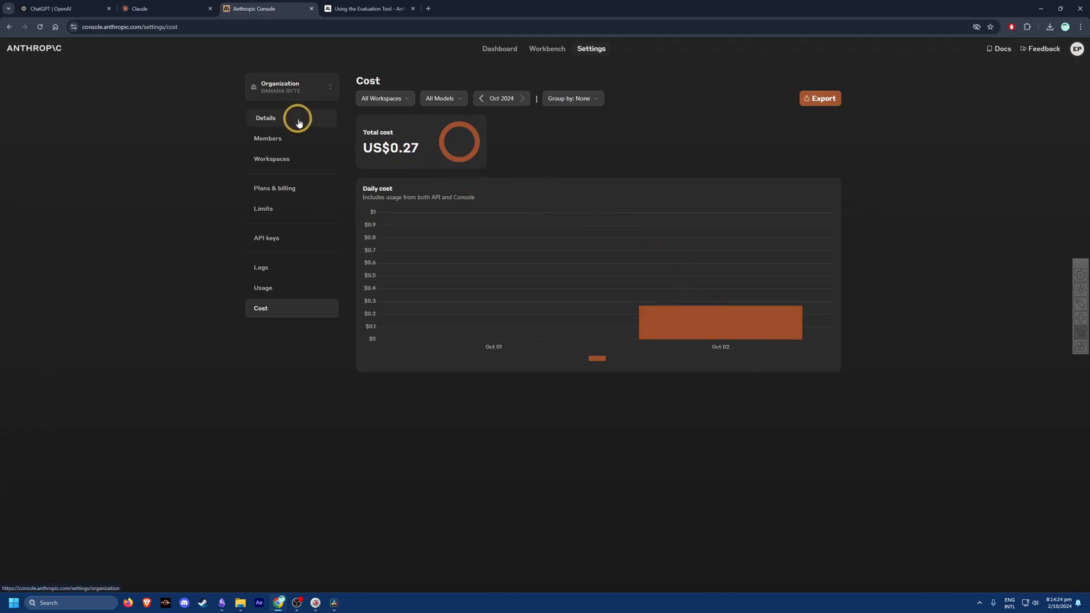
pyautogui.click(272, 146)
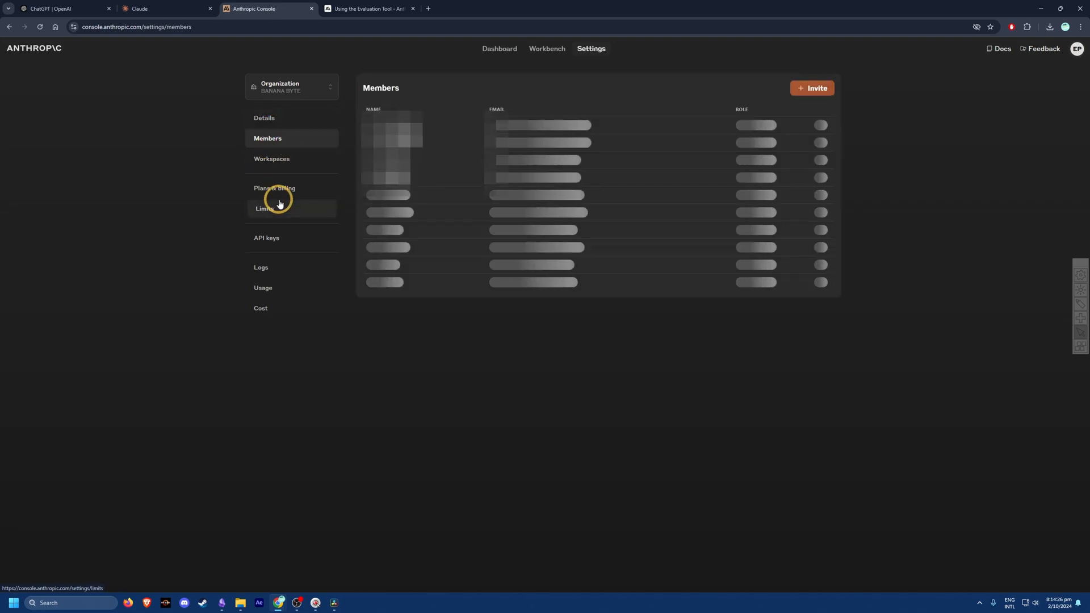
pyautogui.click(278, 207)
pyautogui.click(277, 290)
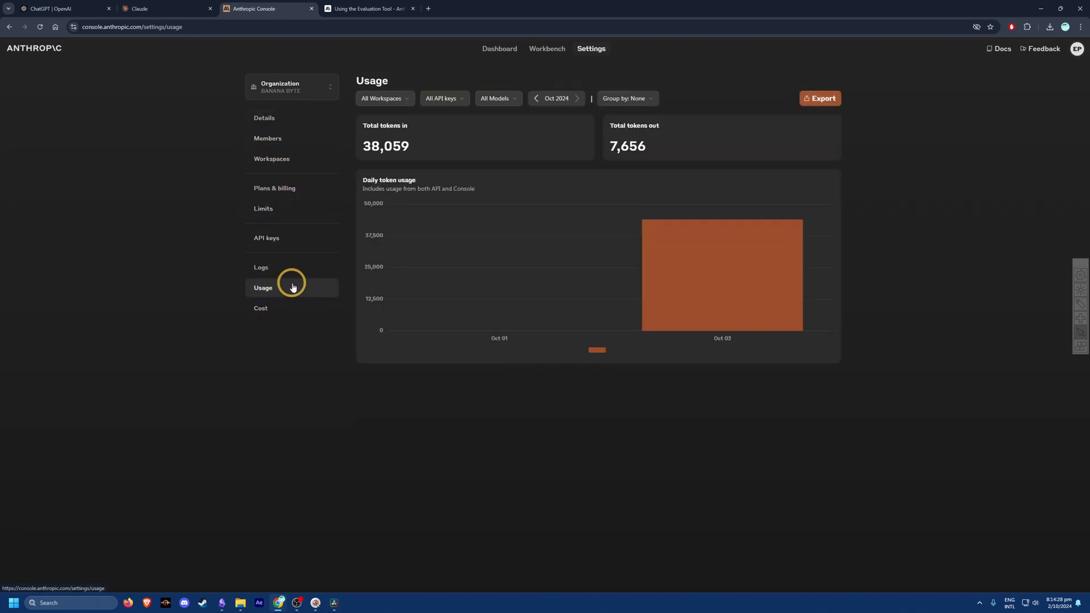
pyautogui.click(170, 8)
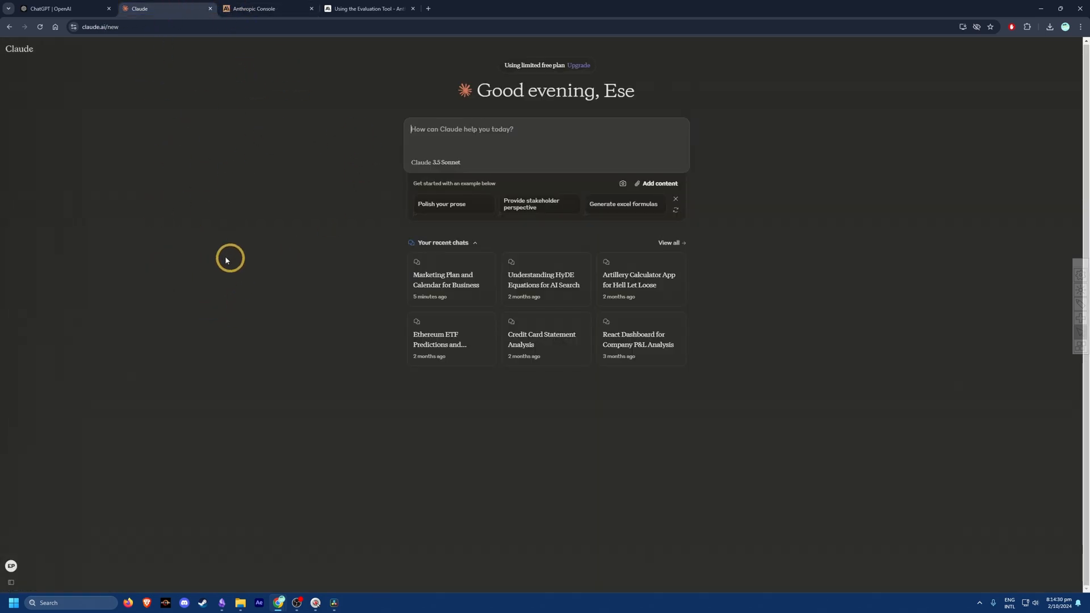